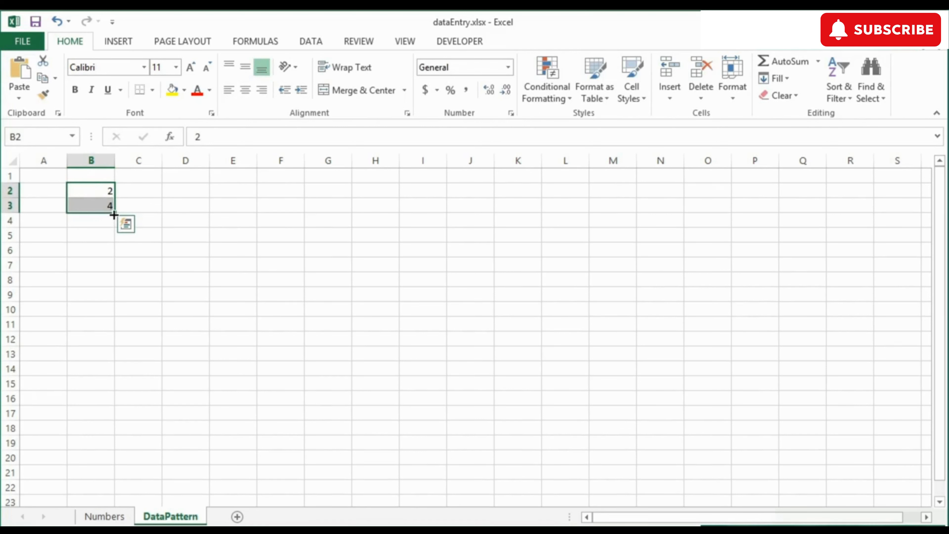
Step: Extend the 2, 4 number pattern in B2:B3 down the column to B18
drag(114, 223, 110, 430)
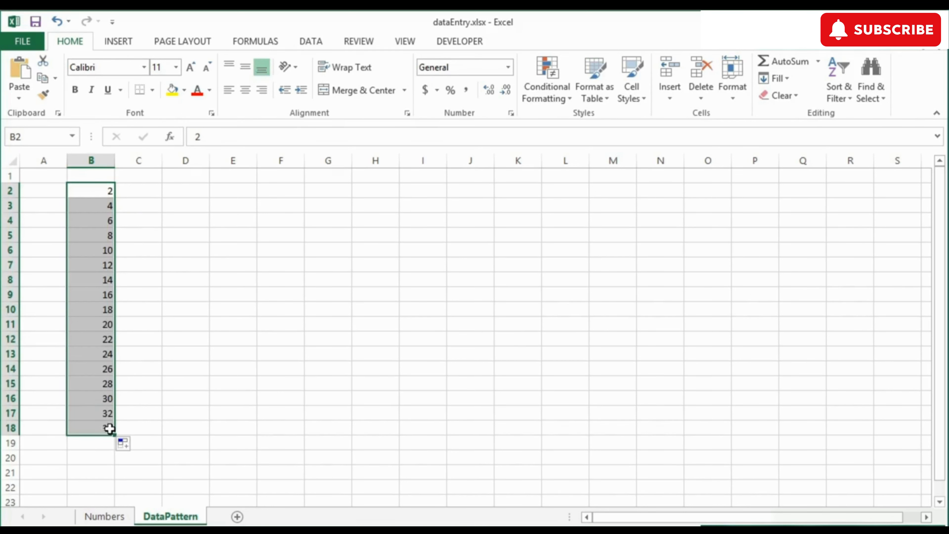
click(103, 192)
click(101, 204)
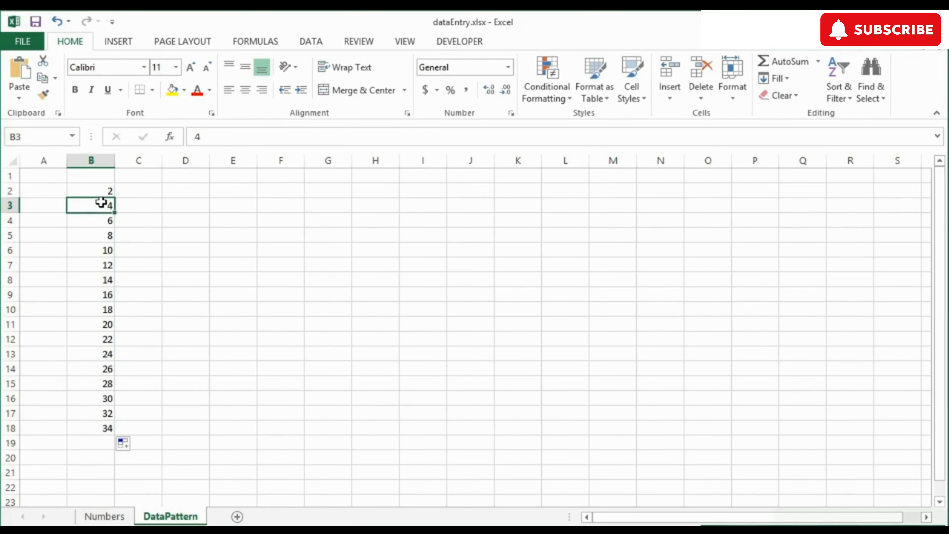
click(105, 221)
click(106, 236)
click(106, 251)
click(107, 265)
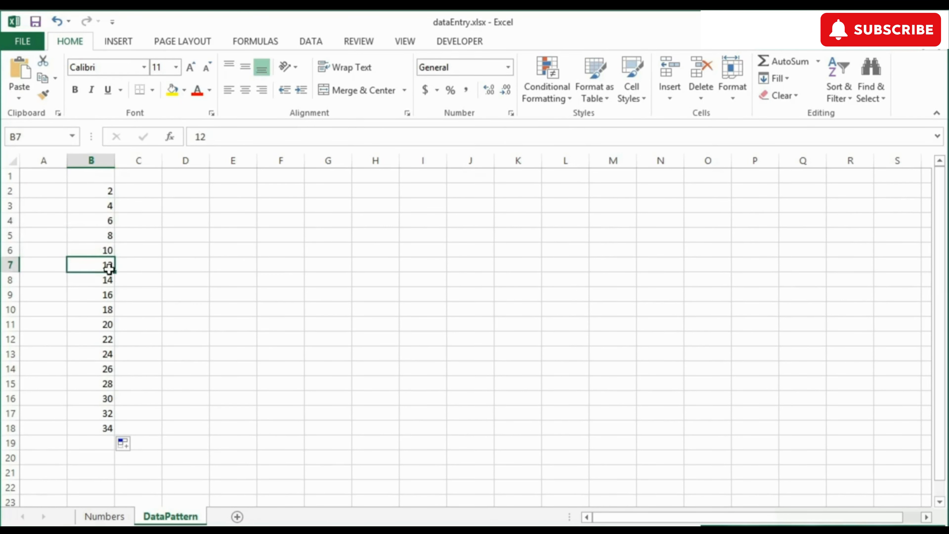
Step: Enter 4 in C2 and 9 in C3, and extend the pattern down to C17
click(150, 190)
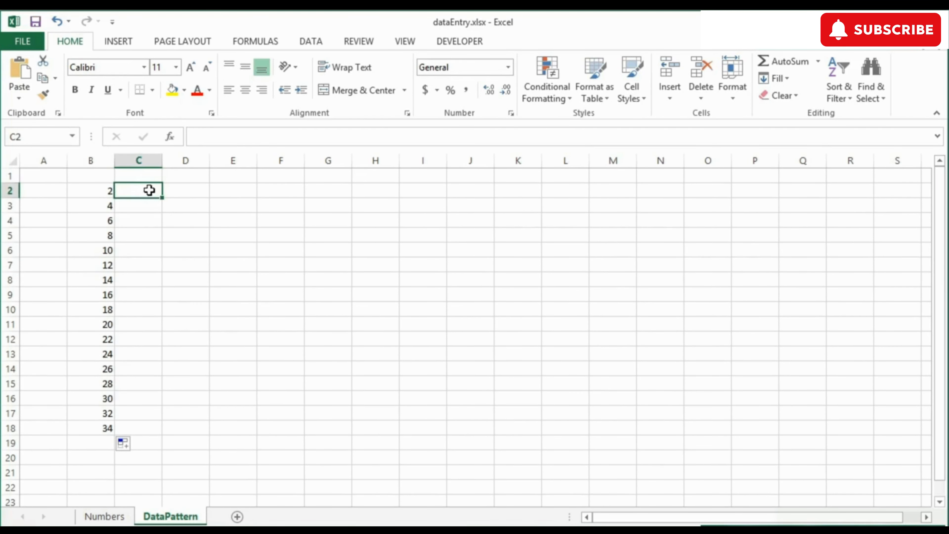
text(4)
key(Return)
text(9)
click(149, 190)
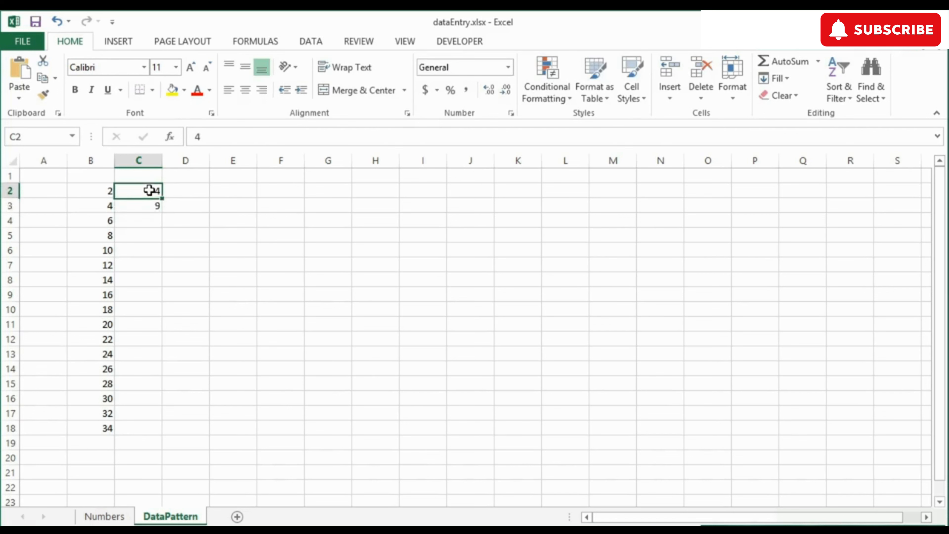
drag(149, 190, 160, 417)
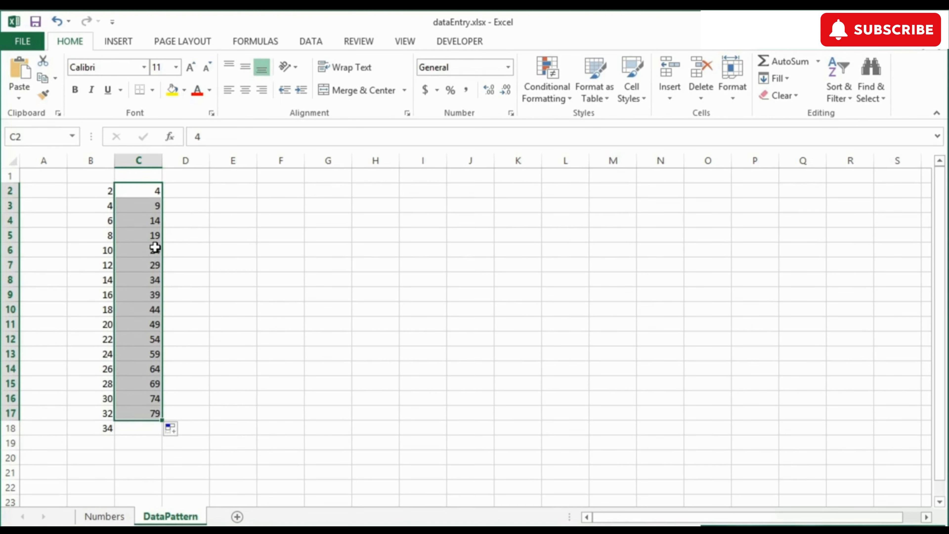
Step: Enter 3 in E3 and 9 in F3, and extend the pattern across the row to N3
click(240, 205)
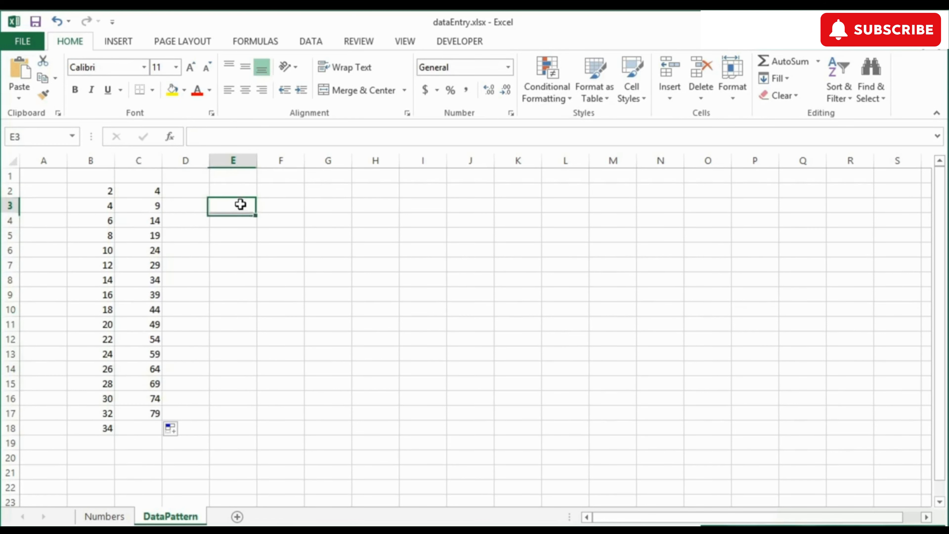
text(3)
key(Tab)
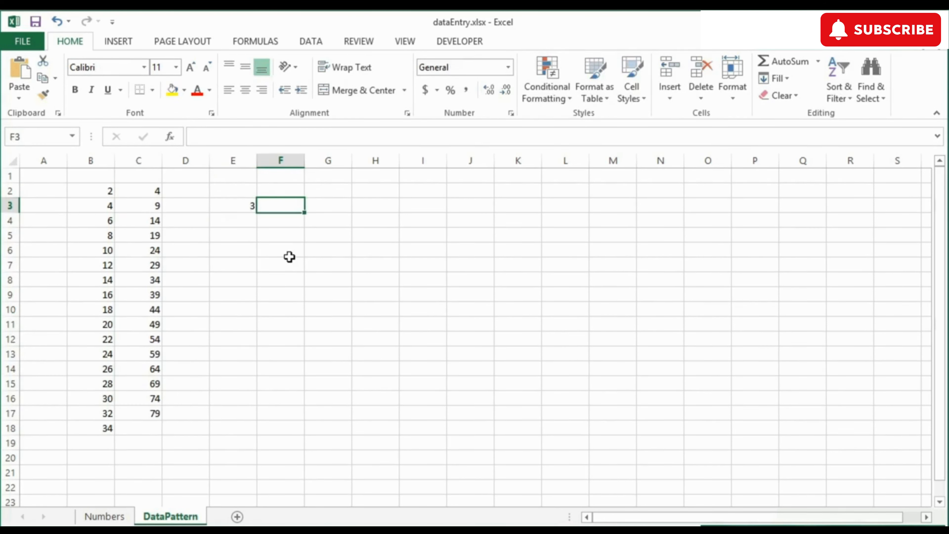
text(9)
key(shift+Tab)
key(shift+Right)
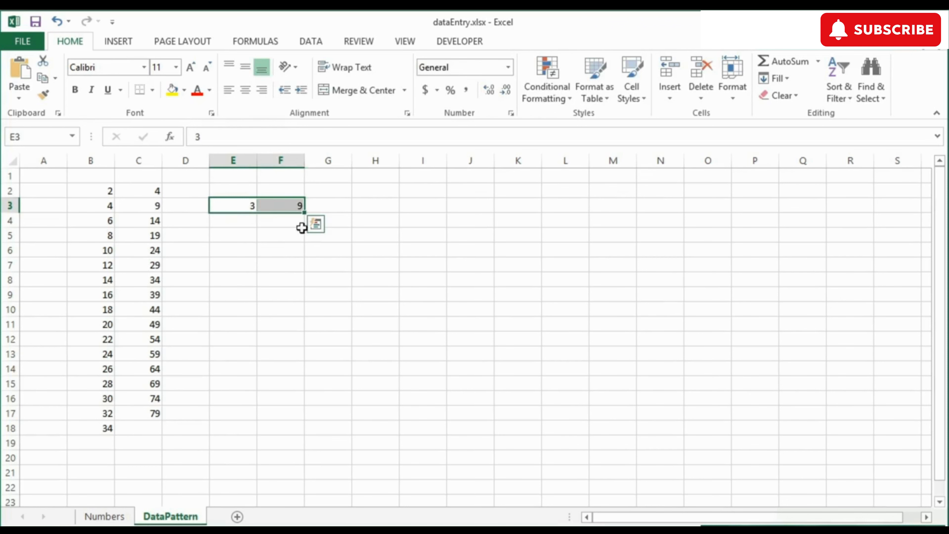
drag(304, 213, 689, 211)
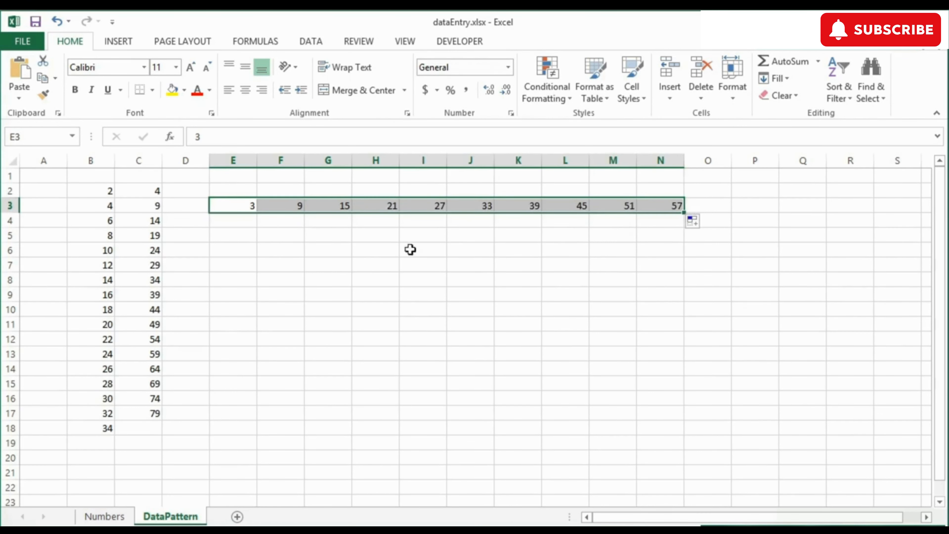
Step: Enter 99 in H16 and 95 in H15, and extend the pattern upward to H5
click(371, 398)
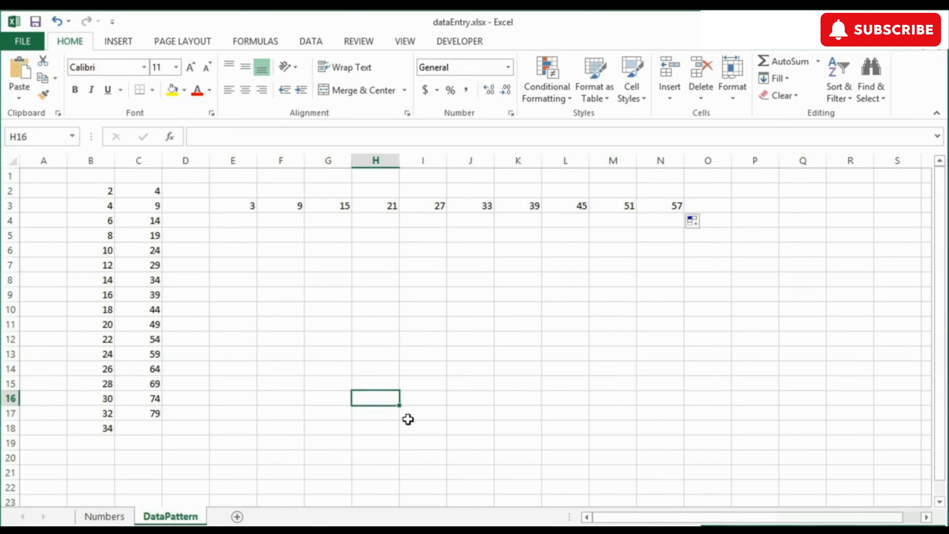
text(99)
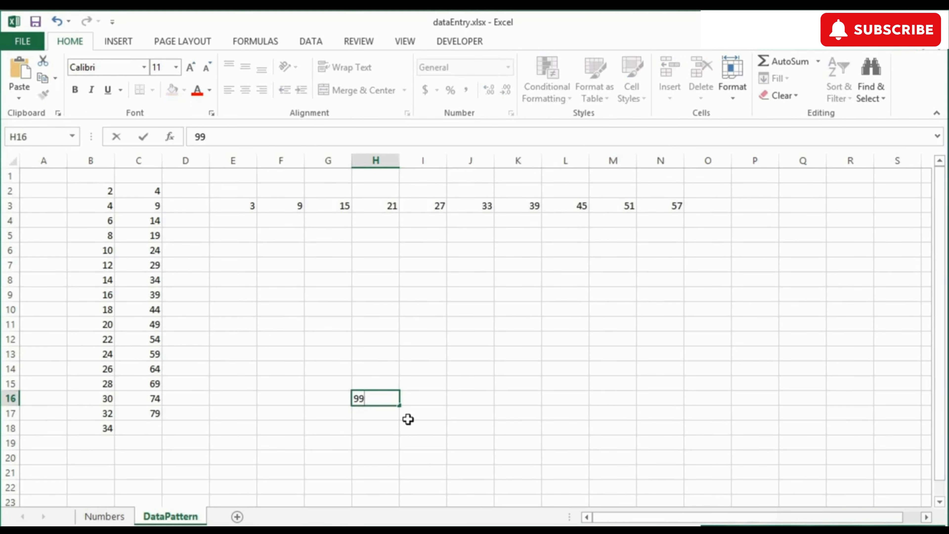
key(Up)
text(95)
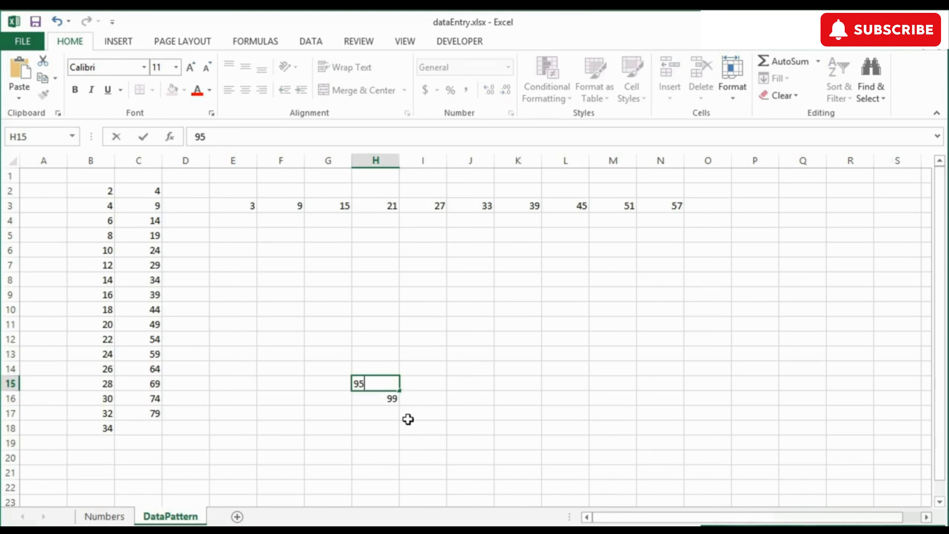
key(ctrl+Return)
key(shift+Down)
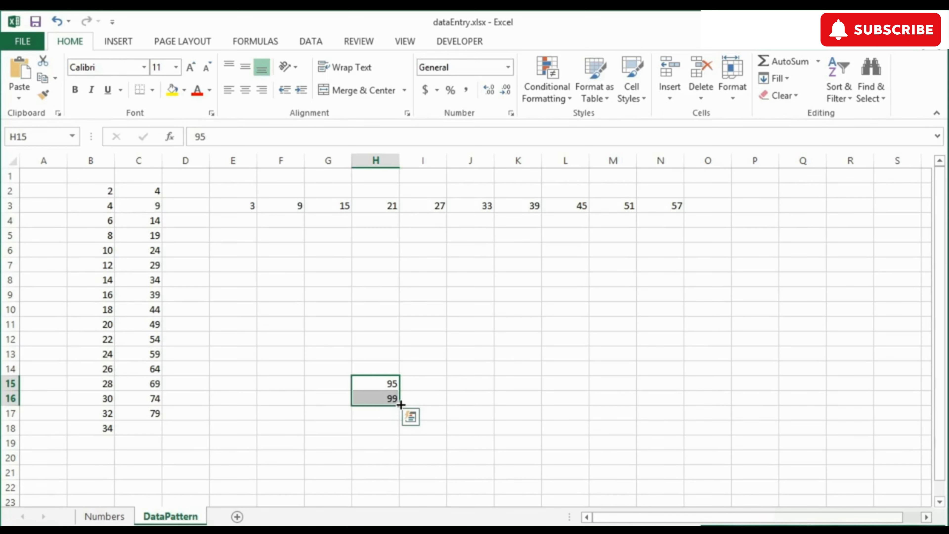
drag(401, 405, 390, 227)
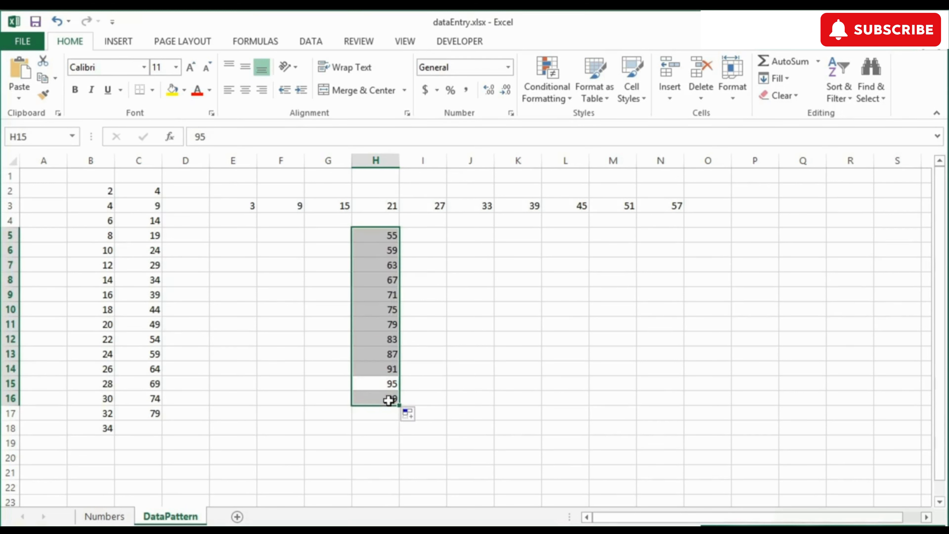
click(392, 382)
click(388, 353)
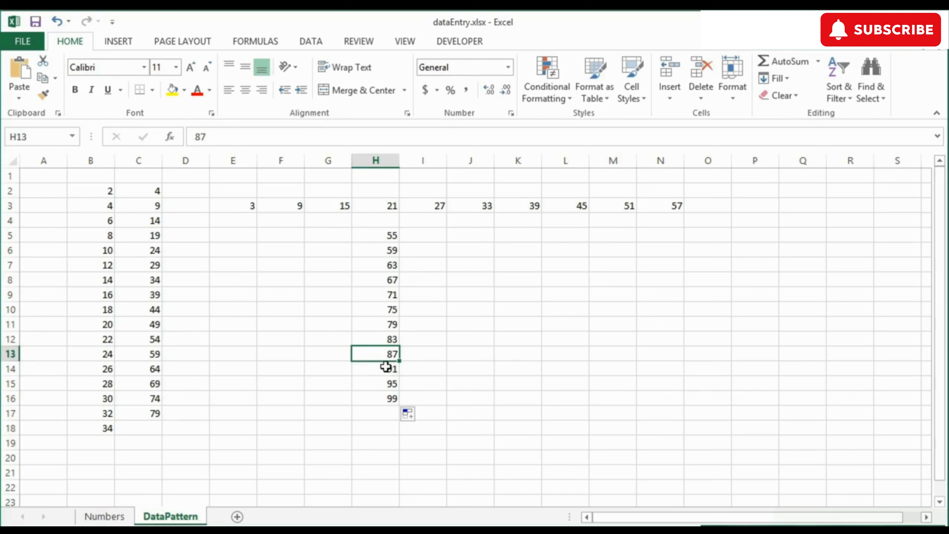
Step: Enter Area 1 in K7 and fill the numbered labels down to Area 10 in K16
click(502, 268)
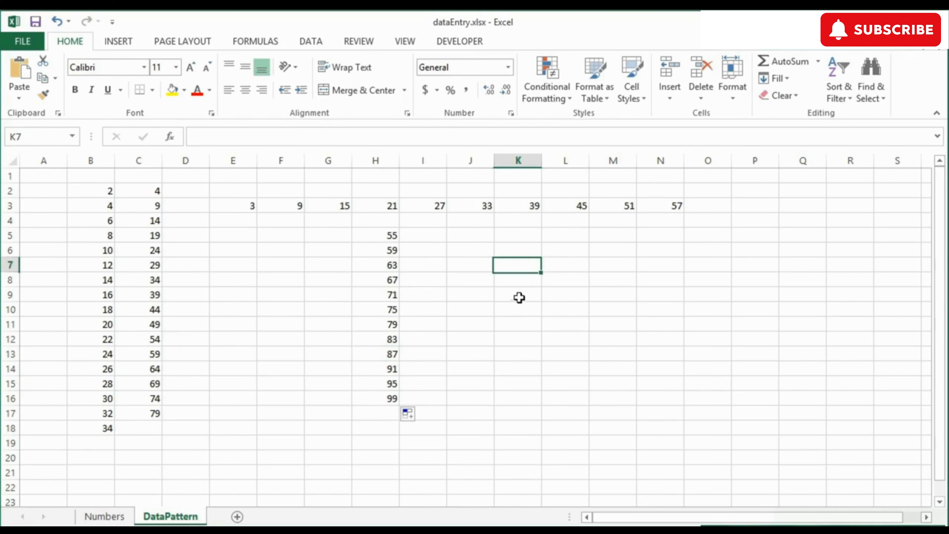
text(Area 1)
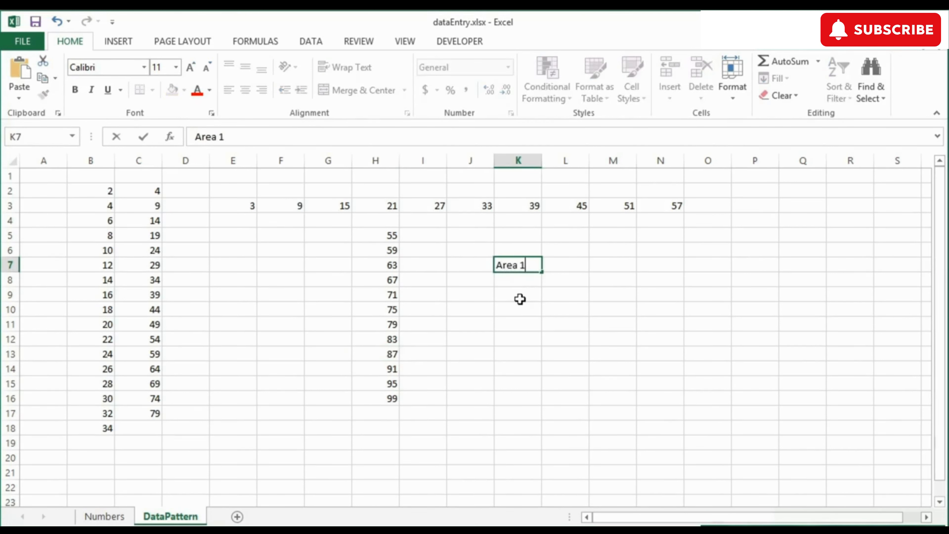
key(ctrl+Return)
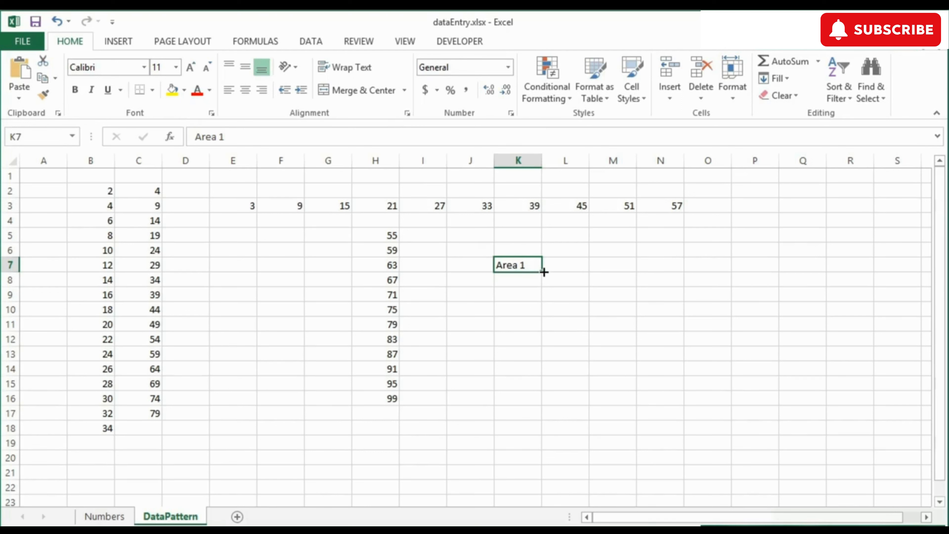
drag(544, 272, 546, 407)
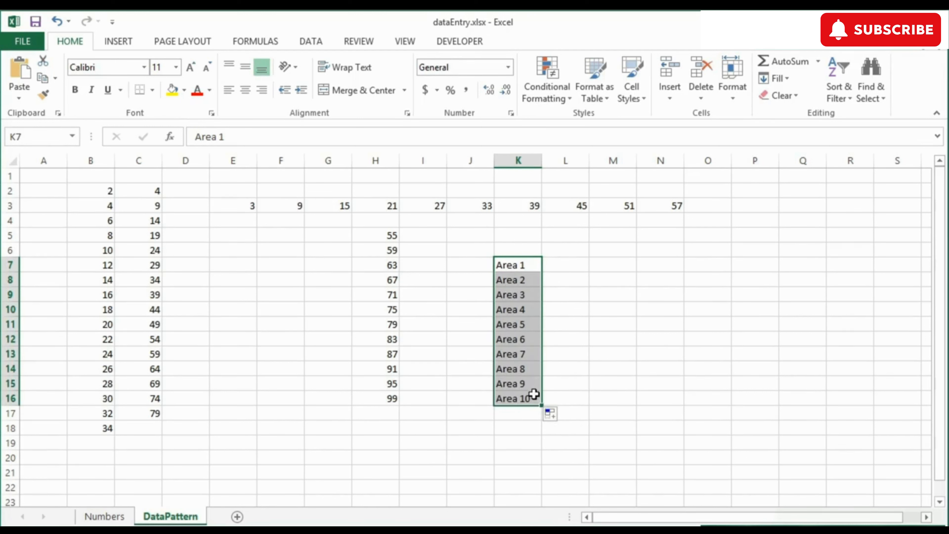
click(524, 282)
click(525, 294)
click(524, 310)
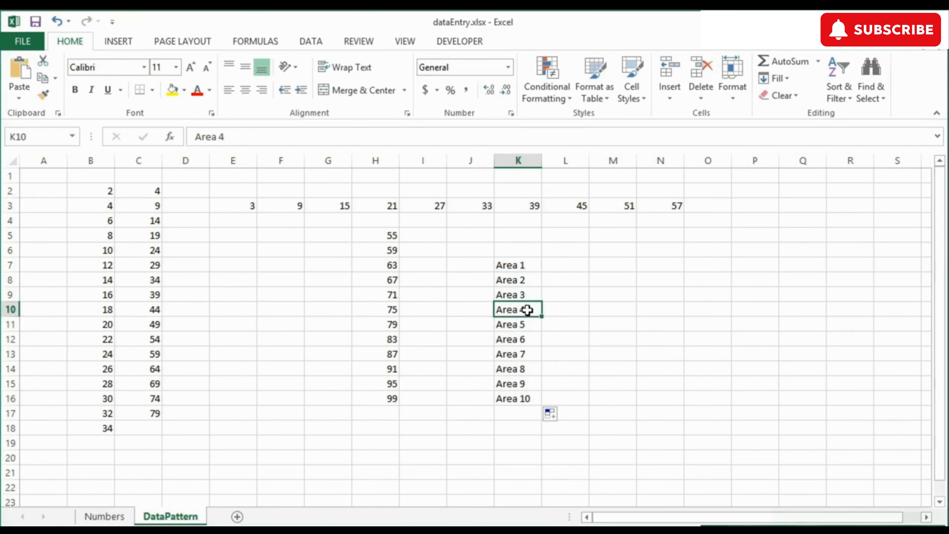
Step: Try filling the value in L3 down to L11 as plain copies, and undo the fill
click(579, 206)
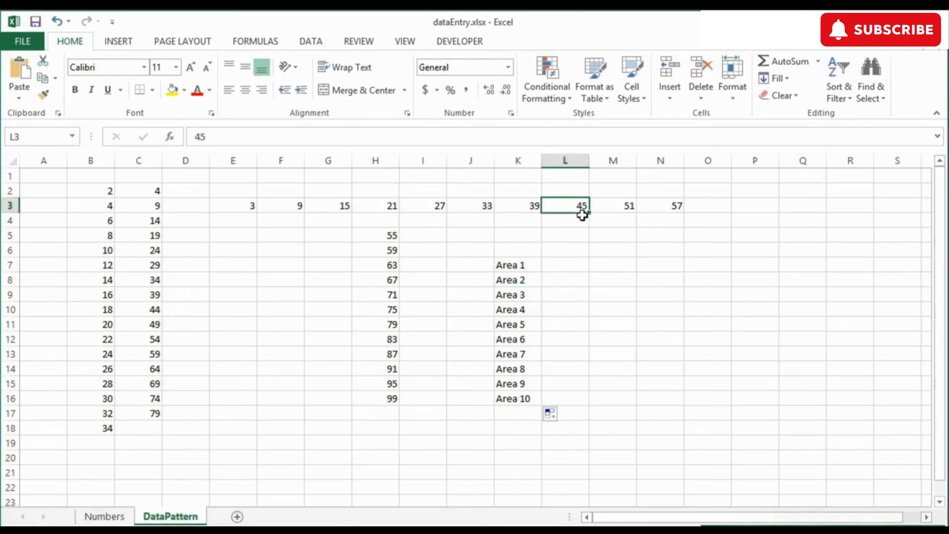
drag(588, 212, 591, 331)
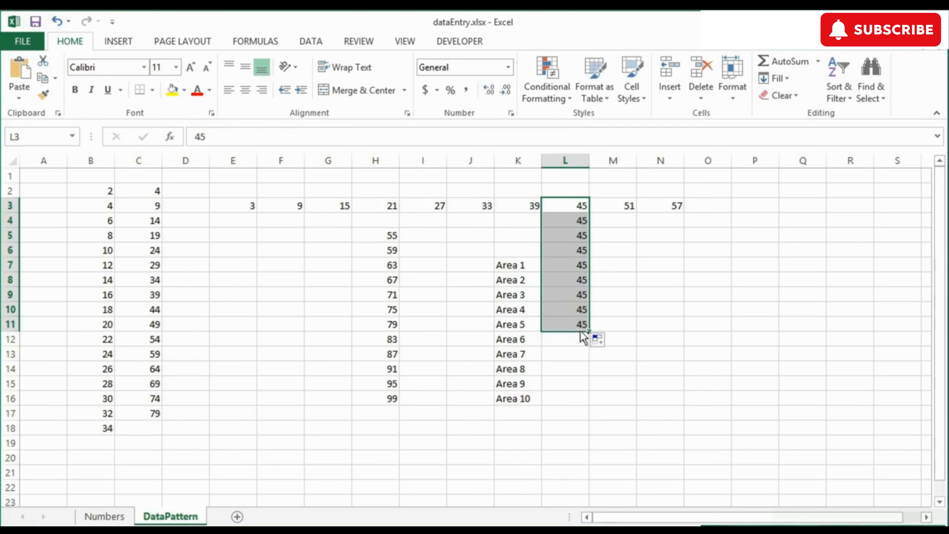
key(ctrl+z)
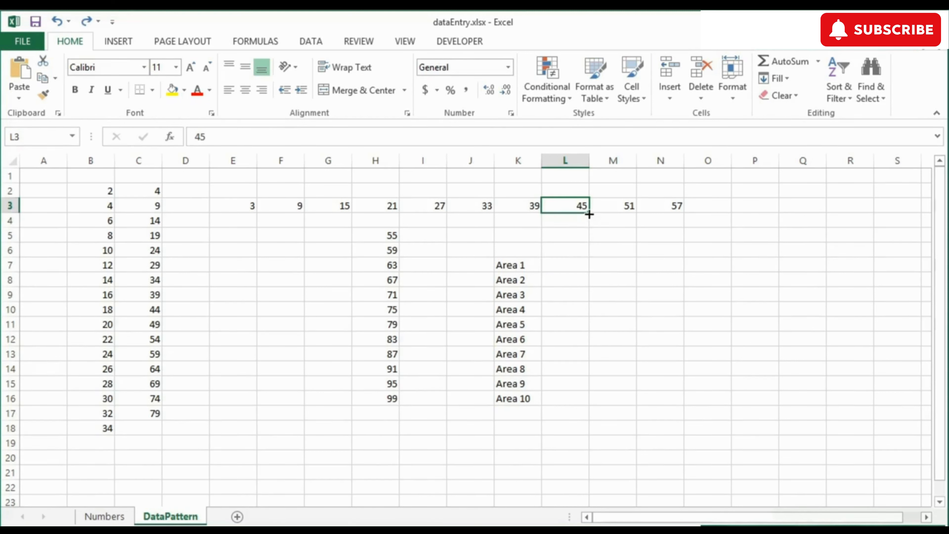
Step: Fill L3 down to L11 and M3 down to M9 as series increasing by 1
drag(589, 213, 596, 336)
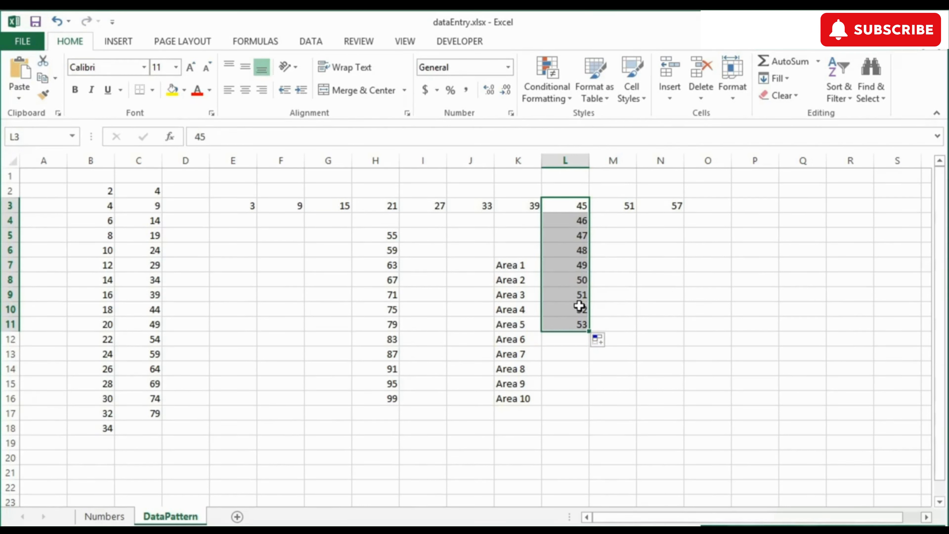
click(630, 208)
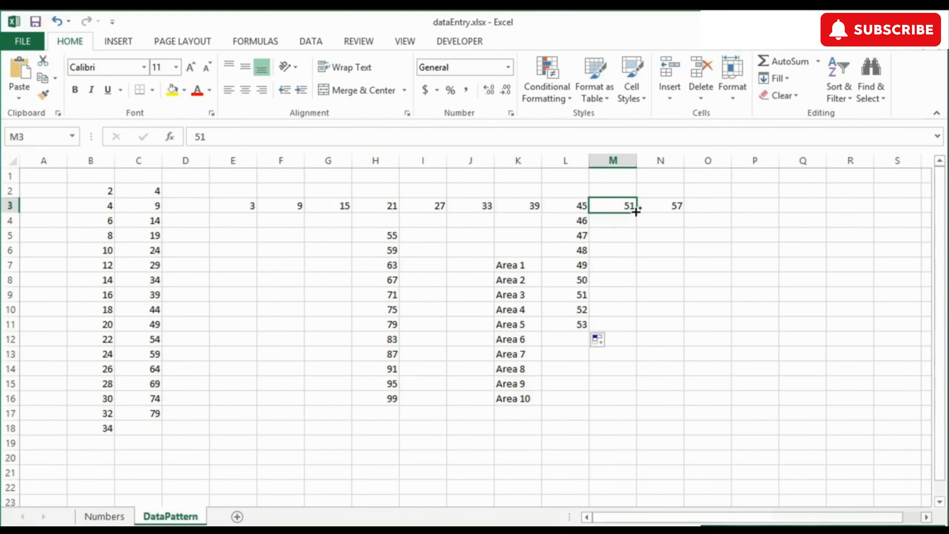
drag(636, 212, 641, 304)
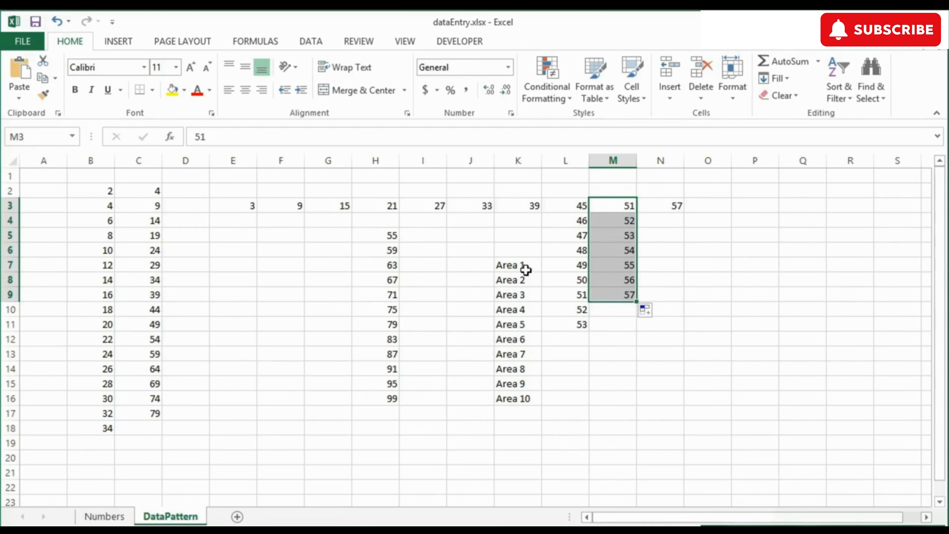
Step: Enter Face 77 in O6 and fill the numbered labels down to Face 84 in O13
click(707, 249)
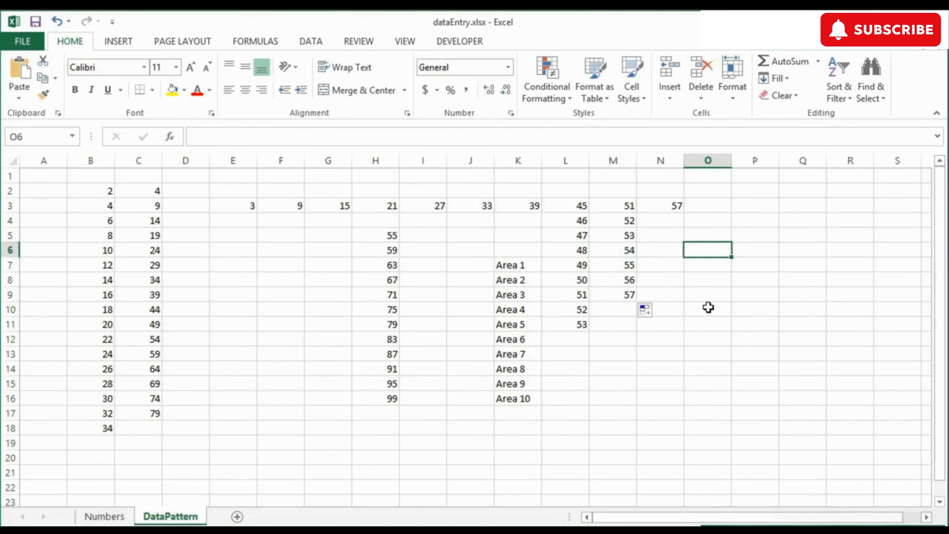
text(Face 7)
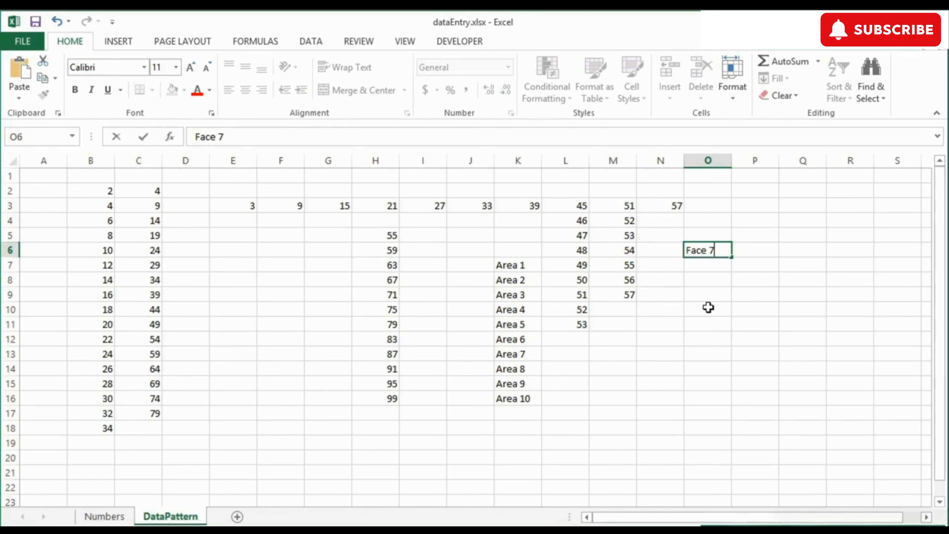
text(7)
key(Return)
key(Up)
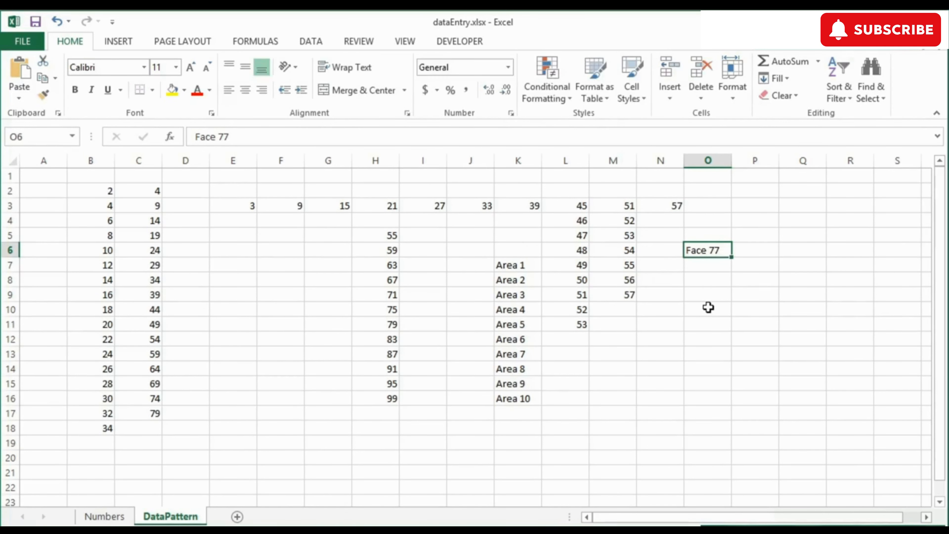
drag(731, 257, 725, 359)
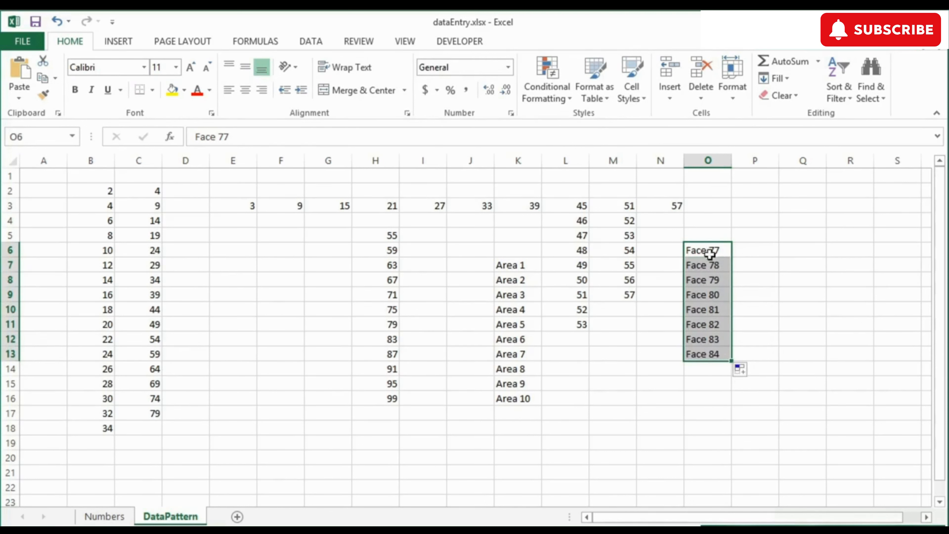
Step: Fill the Face 80 label in O9 rightward to R9 and the Face 84 label in O13 leftward to L13
click(717, 296)
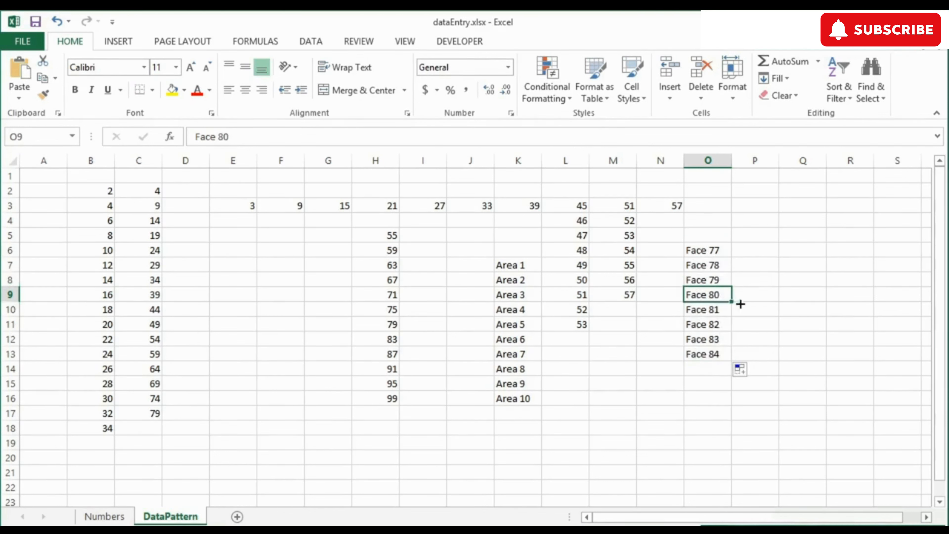
drag(741, 303, 870, 296)
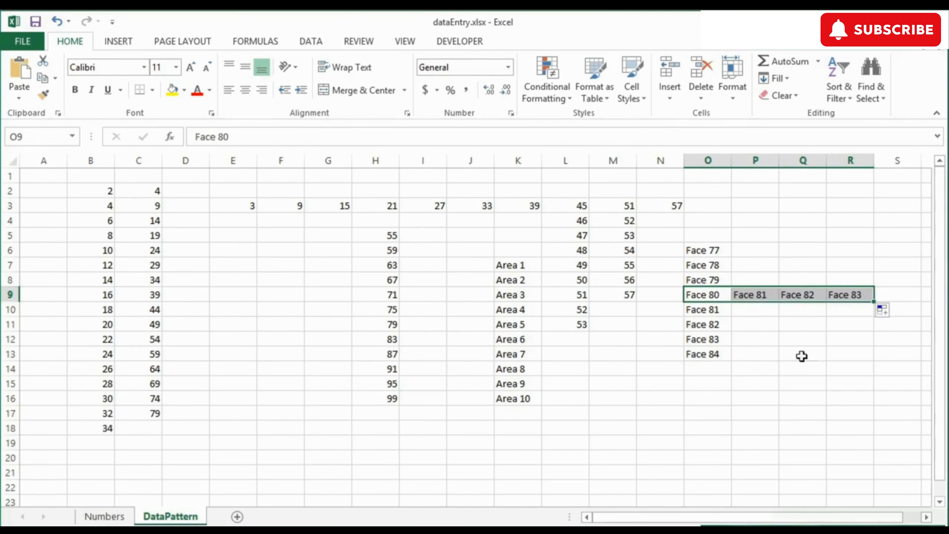
click(723, 355)
drag(731, 361, 561, 360)
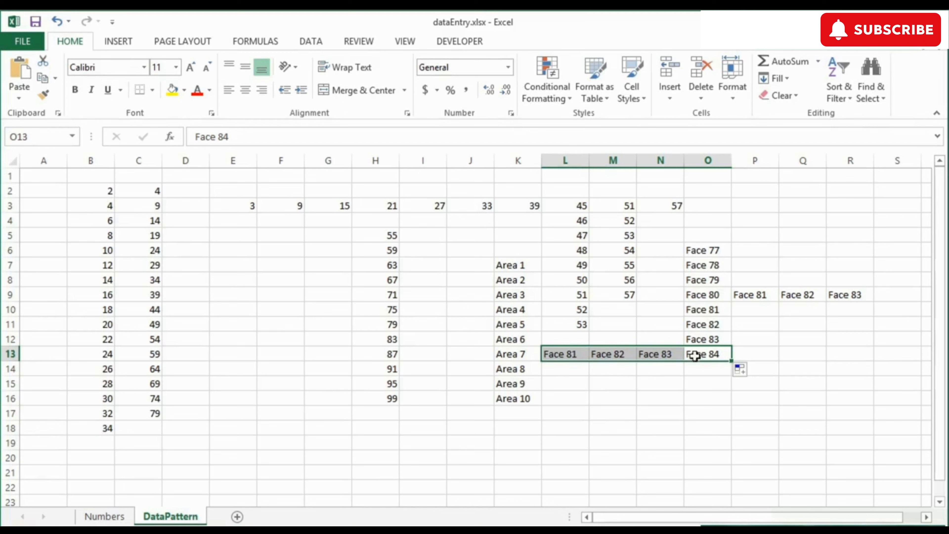
Step: Fill the Face 77 label in O6 upward to Face 73 in O2
click(717, 251)
drag(731, 258, 724, 187)
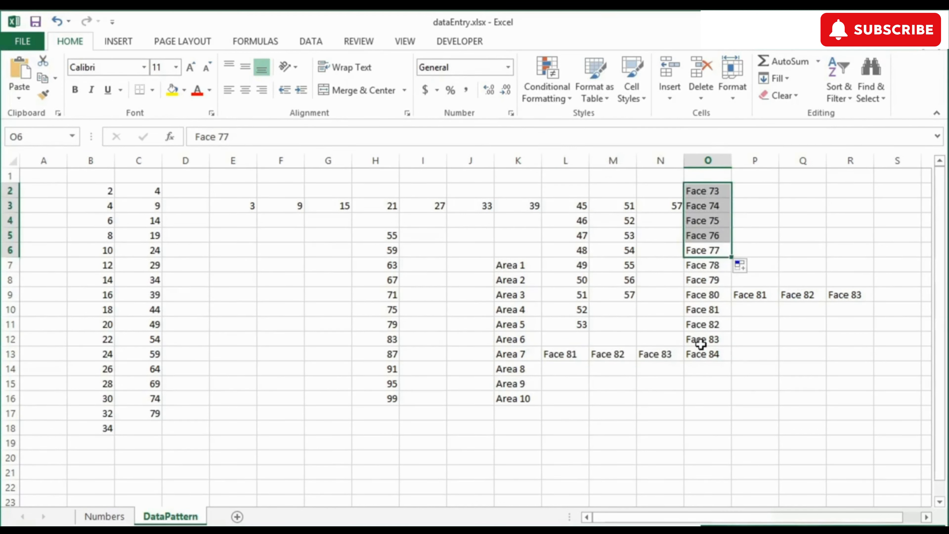
Step: Fill the Face 81 label in L13 leftward to Face 74 in E13, replacing the cells in between
click(577, 353)
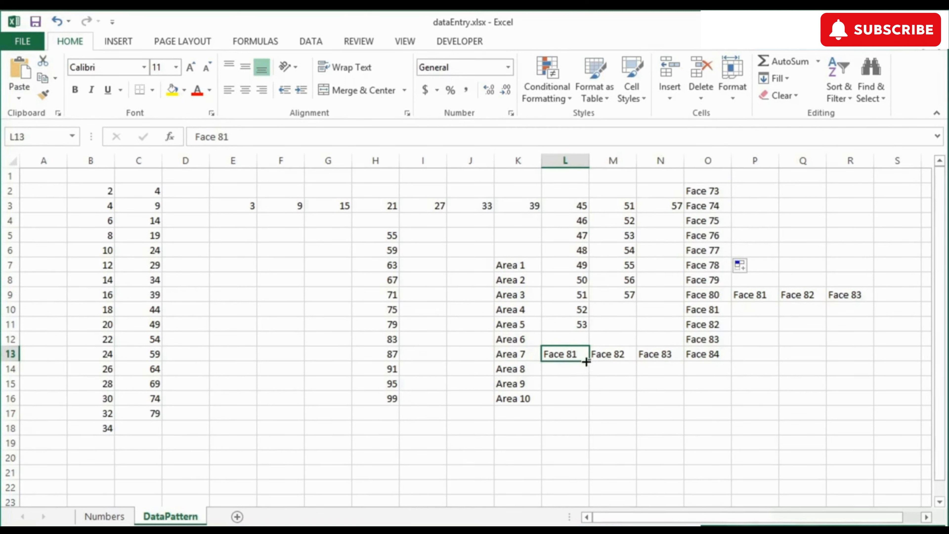
drag(589, 362, 232, 356)
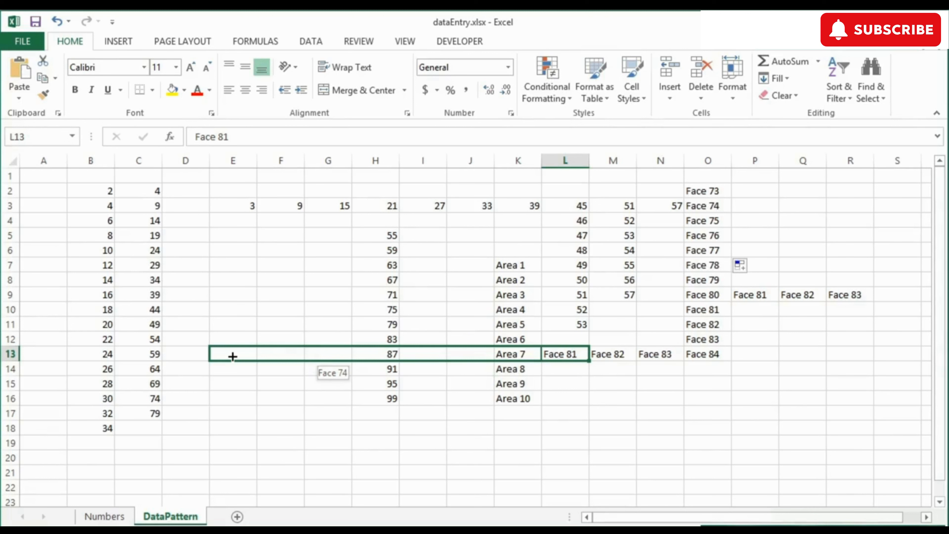
drag(233, 357, 232, 355)
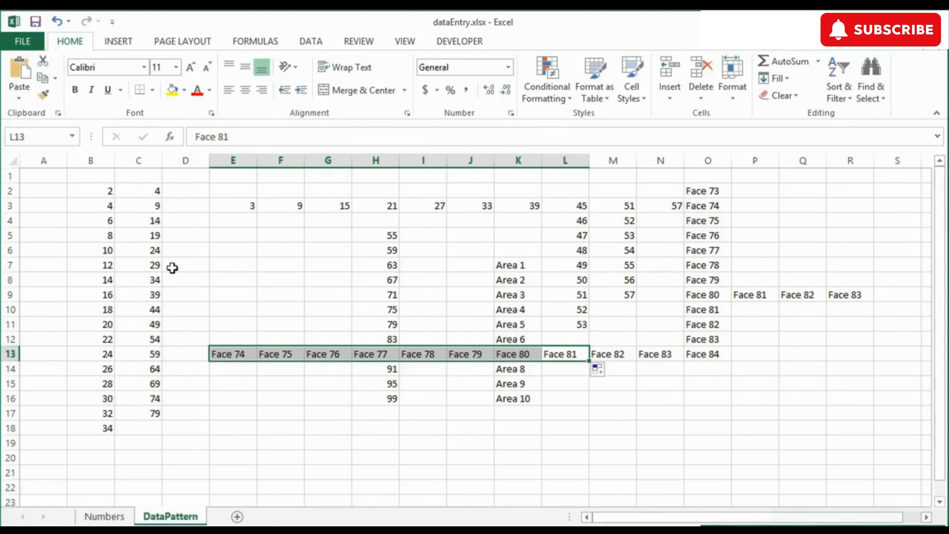
Step: Enter the starting values 34 and 56 in E27:E28, and 12 and 13 in F27:F28
scroll(172, 260, down, 7)
click(221, 251)
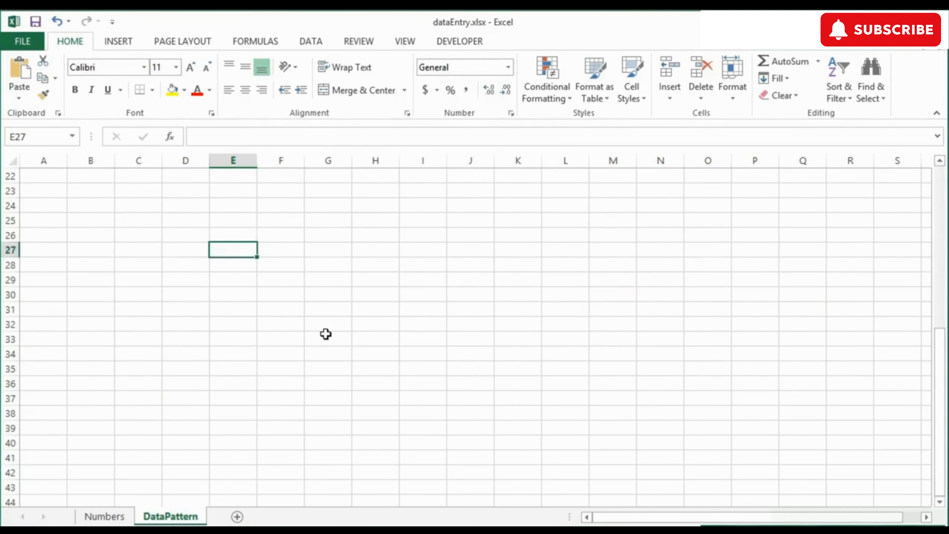
text(34)
key(Return)
text(56)
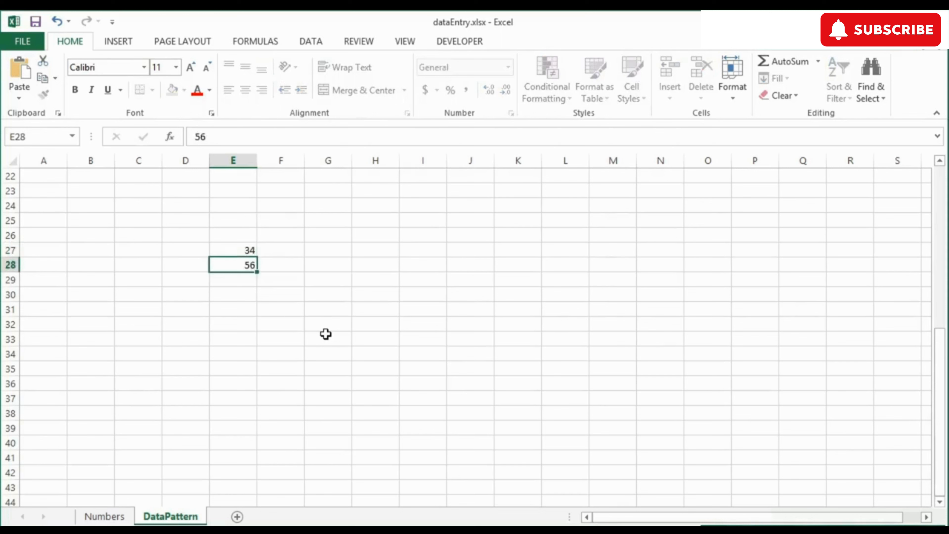
key(Up)
key(Right)
text(12)
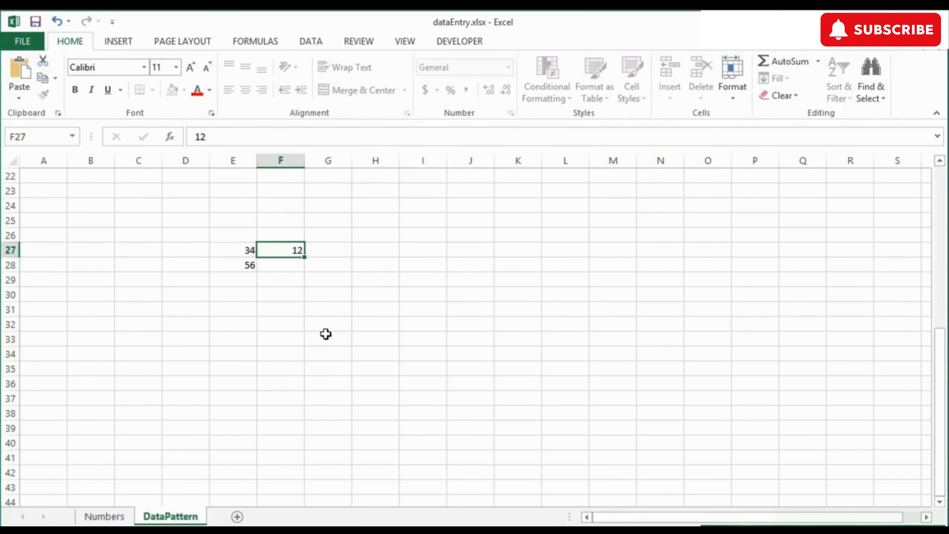
key(Return)
text(13)
key(Up)
Step: Enter the starting values 46 in G27 and 76 in G28
key(Right)
text(46)
key(Return)
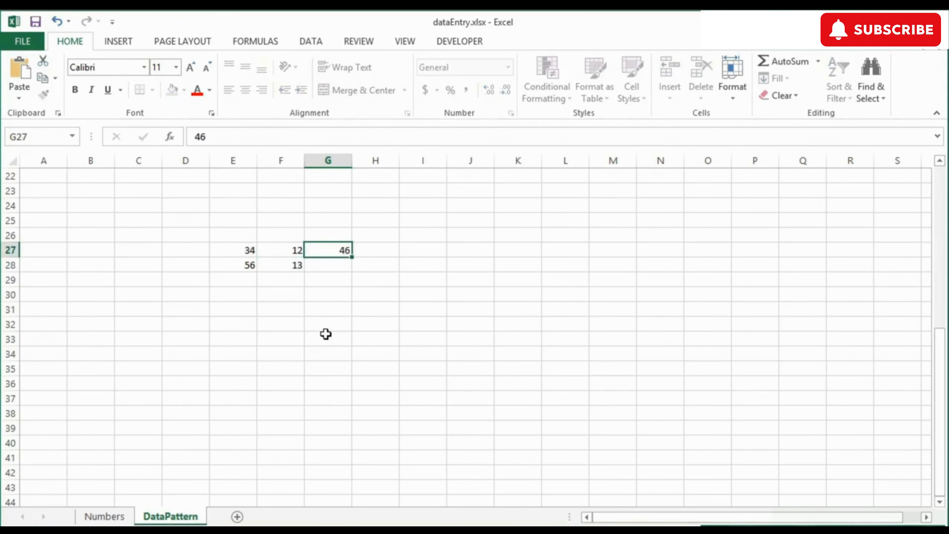
text(76)
key(ctrl+Return)
Step: Fill the three number patterns in E27:G28 down together through row 40
key(Up)
key(Left)
key(Left)
key(shift+Right)
key(shift+Down)
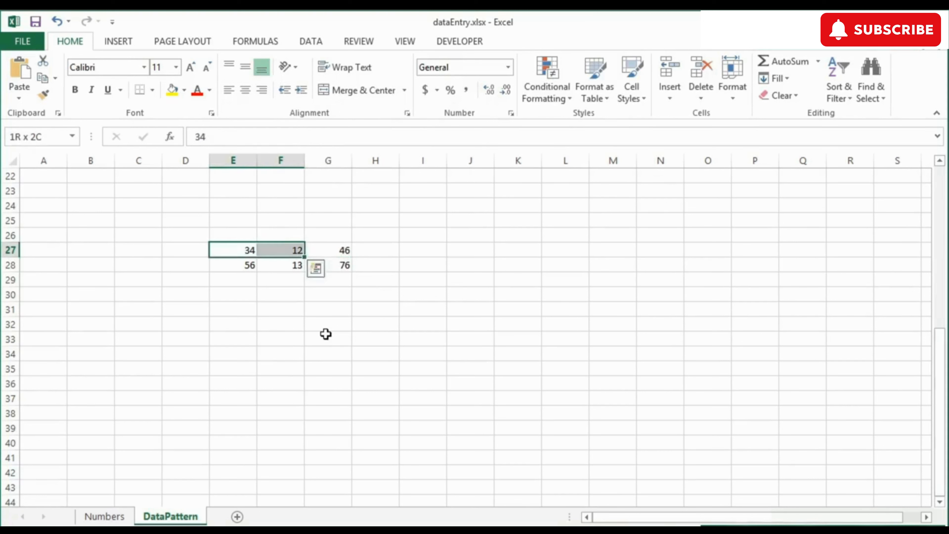
key(shift+Right)
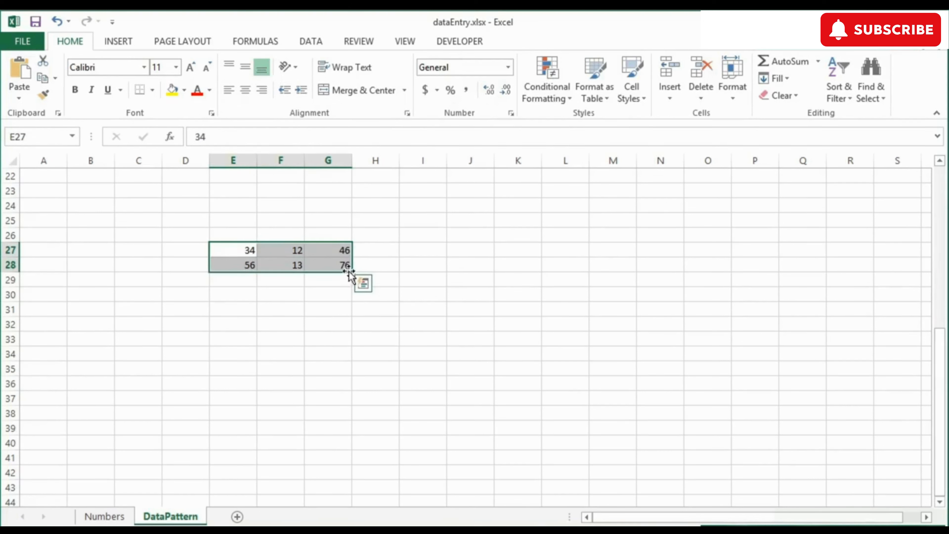
drag(351, 272, 345, 444)
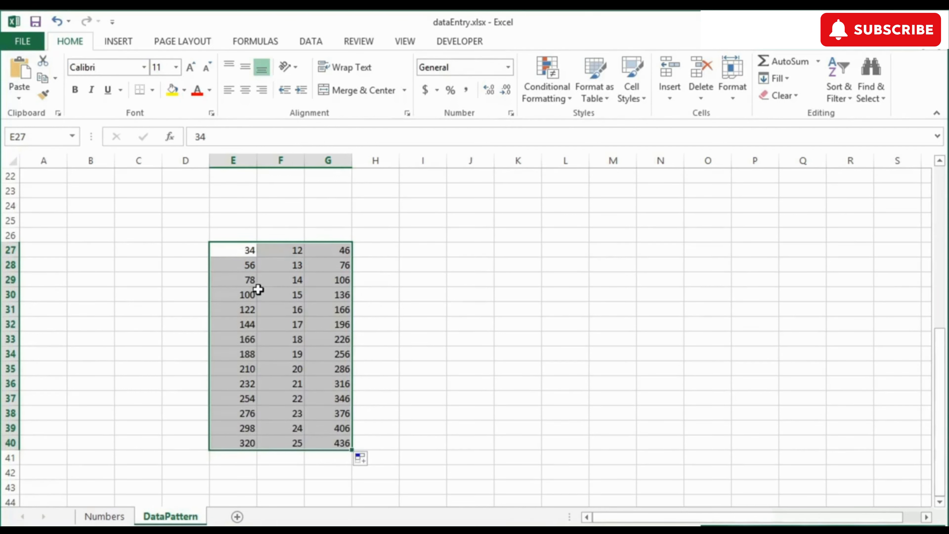
Step: Examine how each filled series in columns E, F and G continues from its two starting values
drag(237, 250, 237, 261)
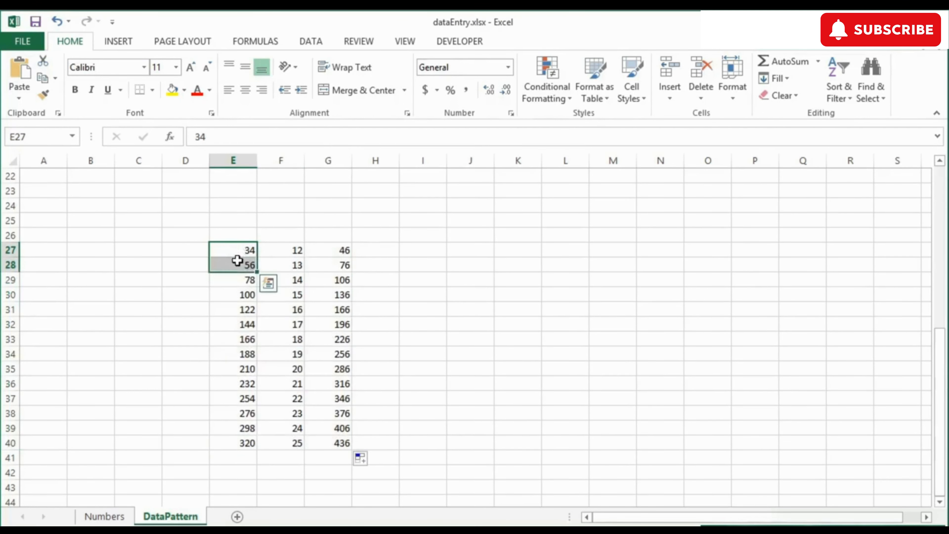
click(249, 280)
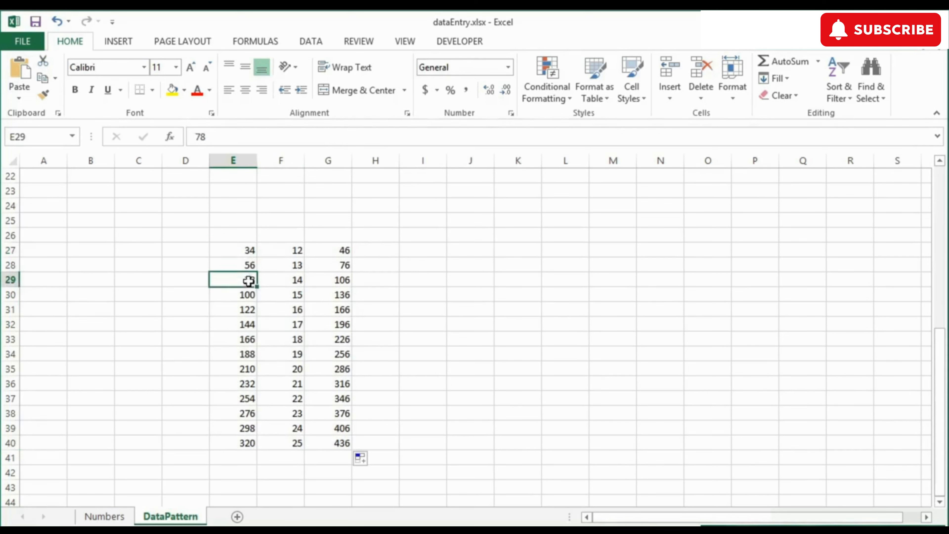
click(249, 295)
click(250, 311)
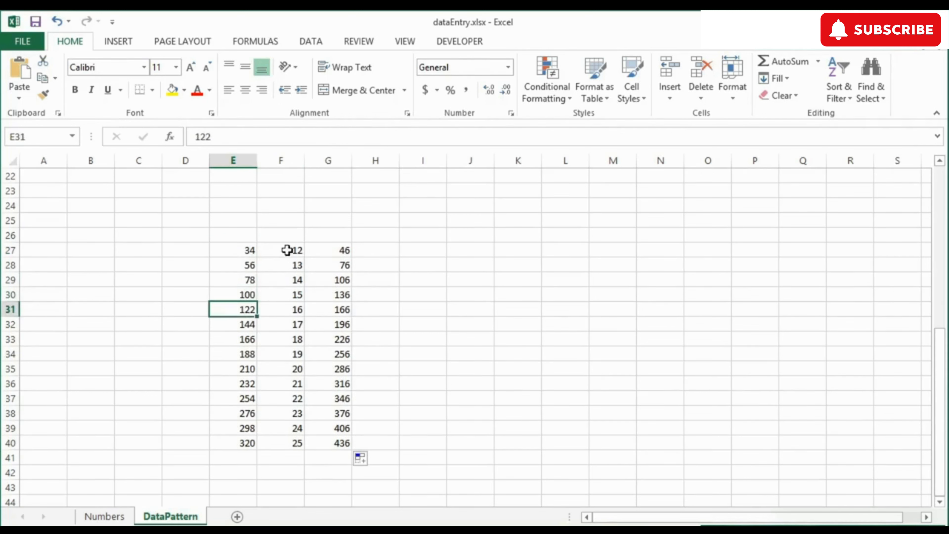
drag(287, 250, 288, 263)
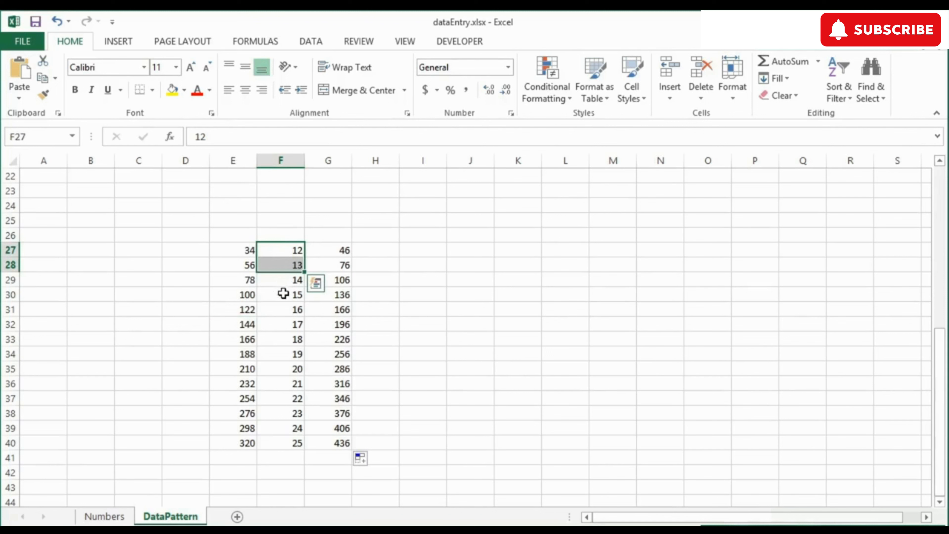
click(337, 251)
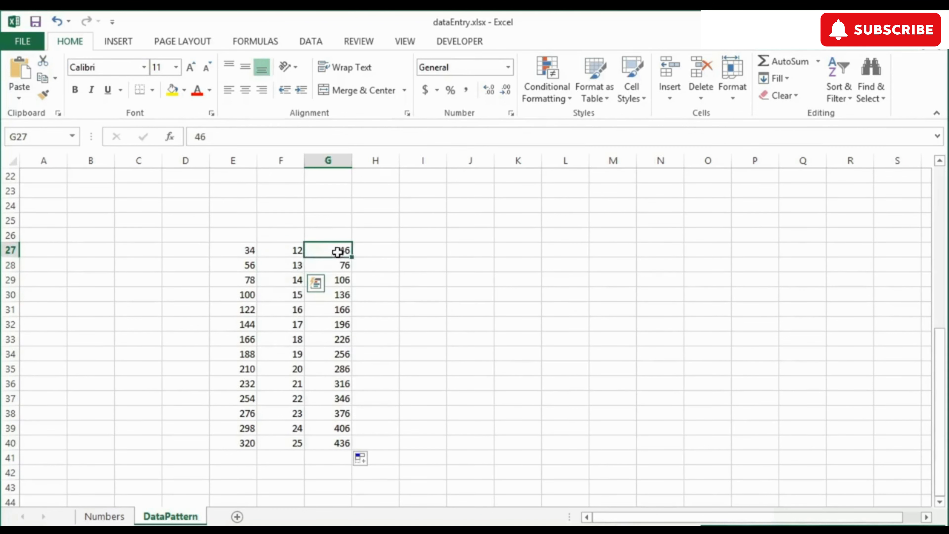
click(338, 265)
click(339, 278)
click(334, 294)
click(334, 309)
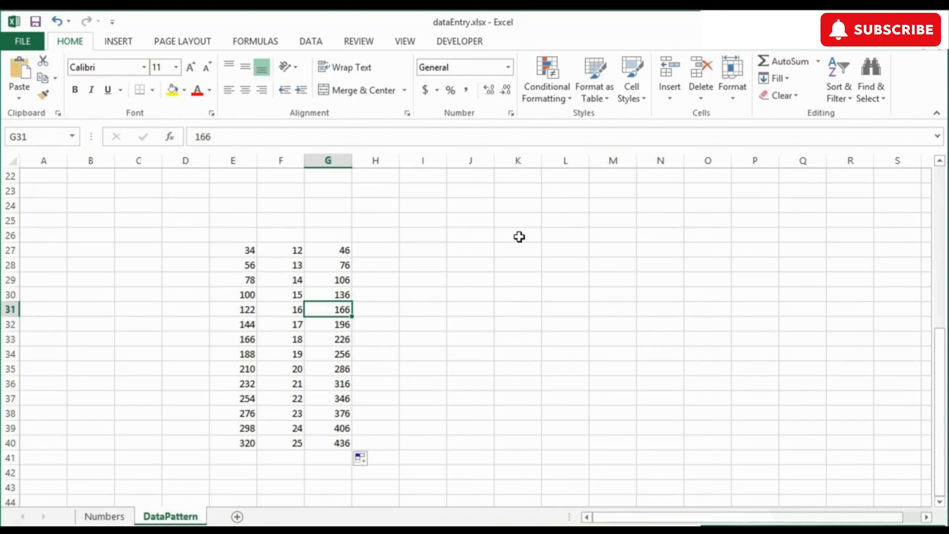
Step: Enter January, Jan, Tuesday and Wed across cells K26 to N26
click(519, 236)
text(January)
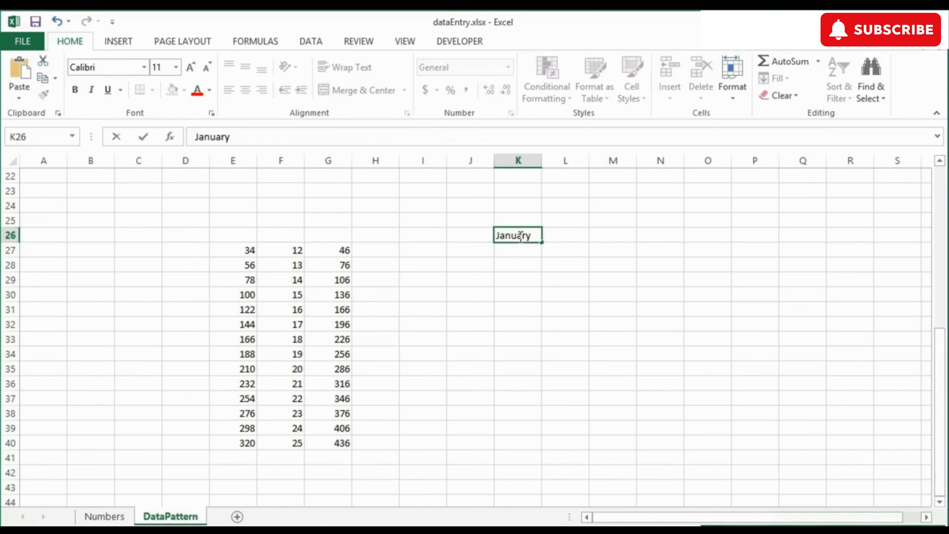
key(Tab)
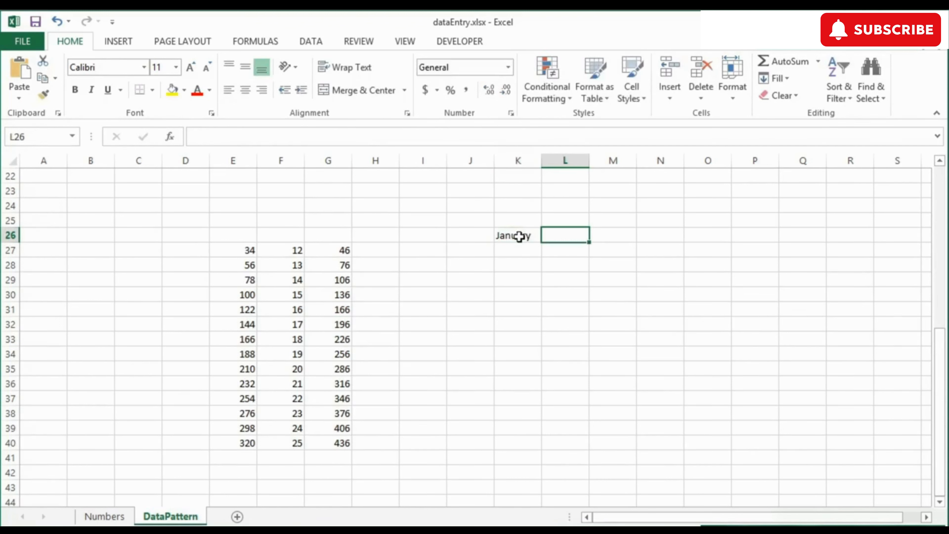
text(Jan)
key(Tab)
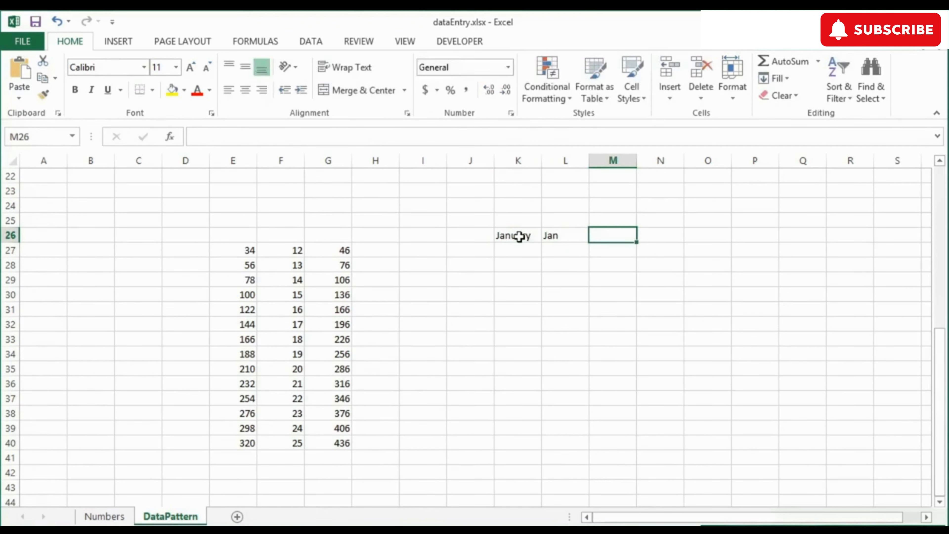
text(Tuesday)
key(Tab)
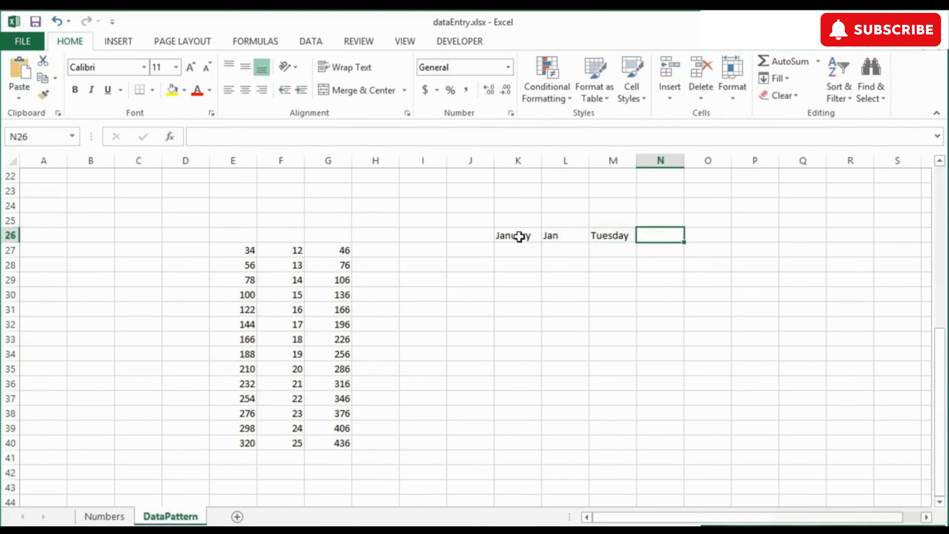
text(Wed)
key(shift+Tab)
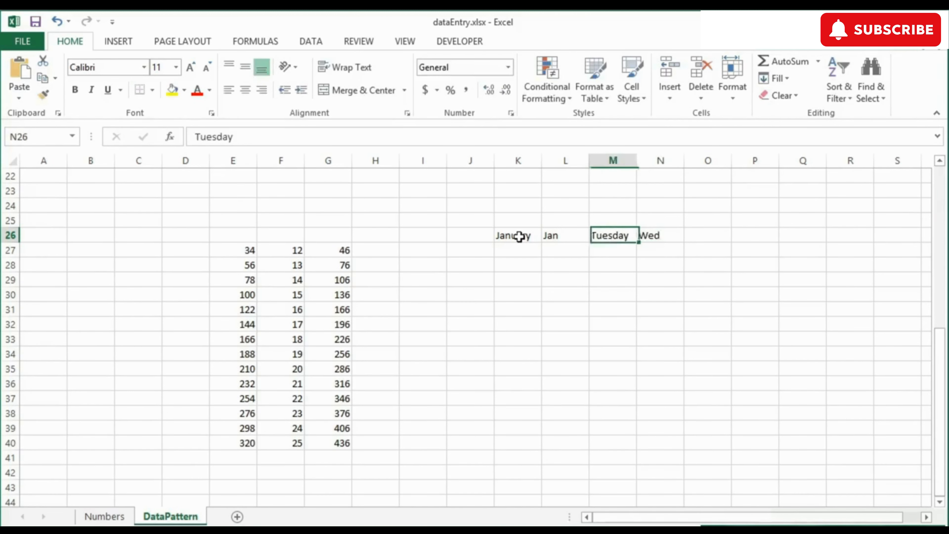
Step: Change L26 to Jun and fill the month and weekday names in K26:N26 down through row 40
key(shift+Tab)
text(Jun)
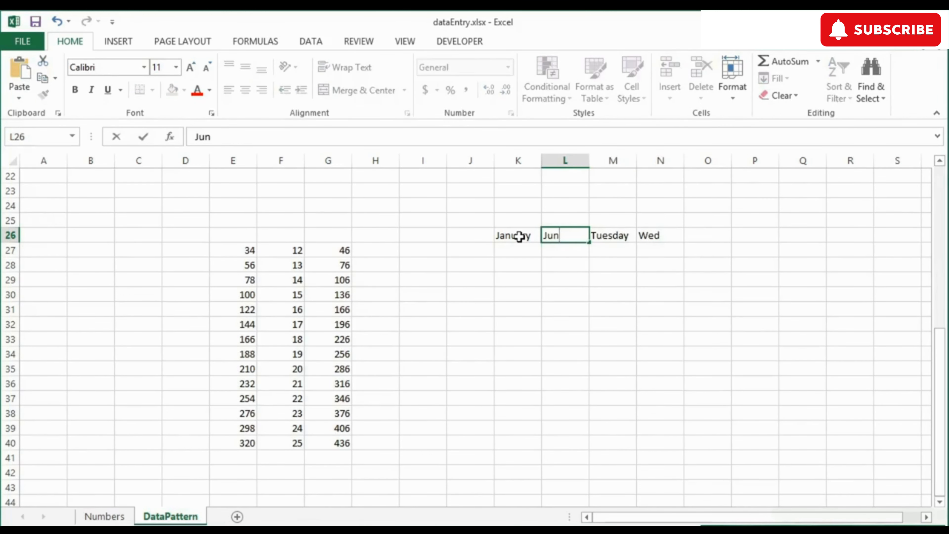
key(Return)
drag(540, 237, 682, 448)
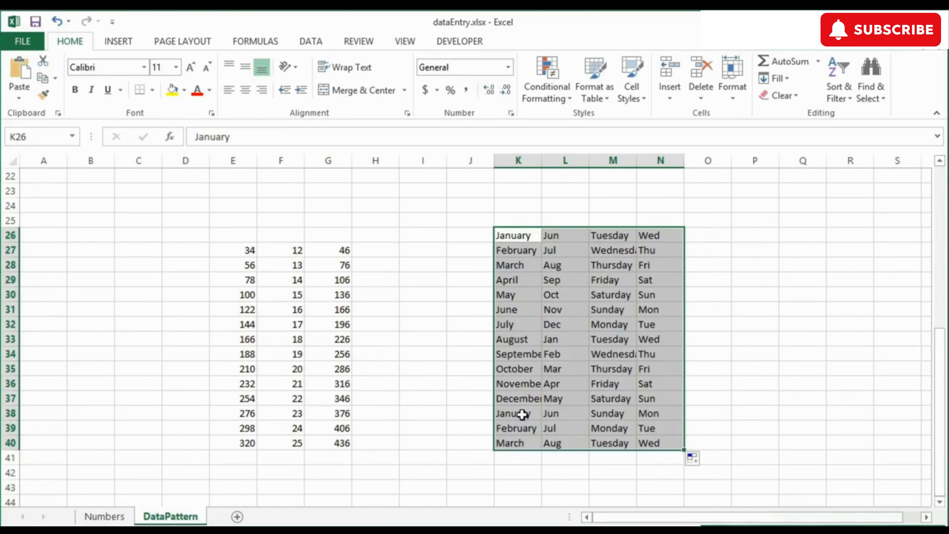
Step: Check where the short month names and the weekday names start repeating in columns L to N
click(563, 234)
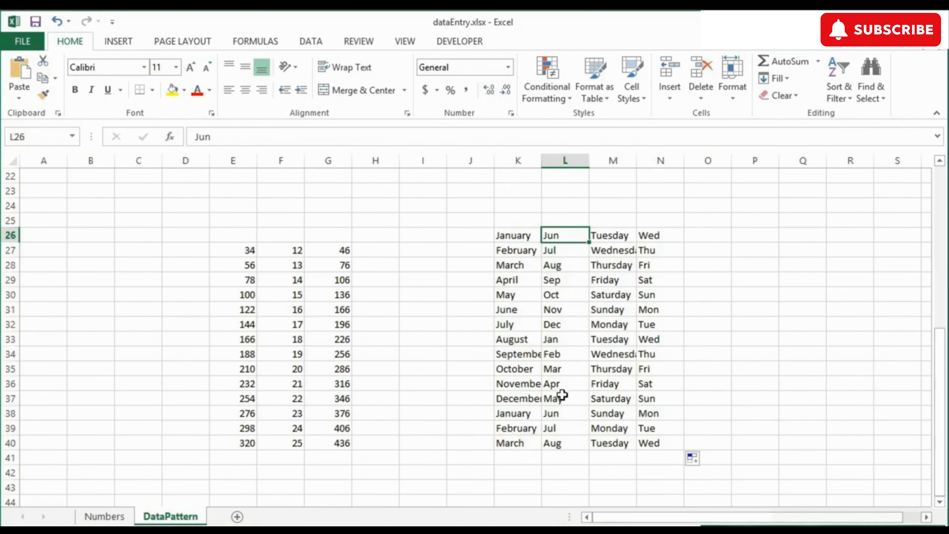
click(566, 412)
click(628, 239)
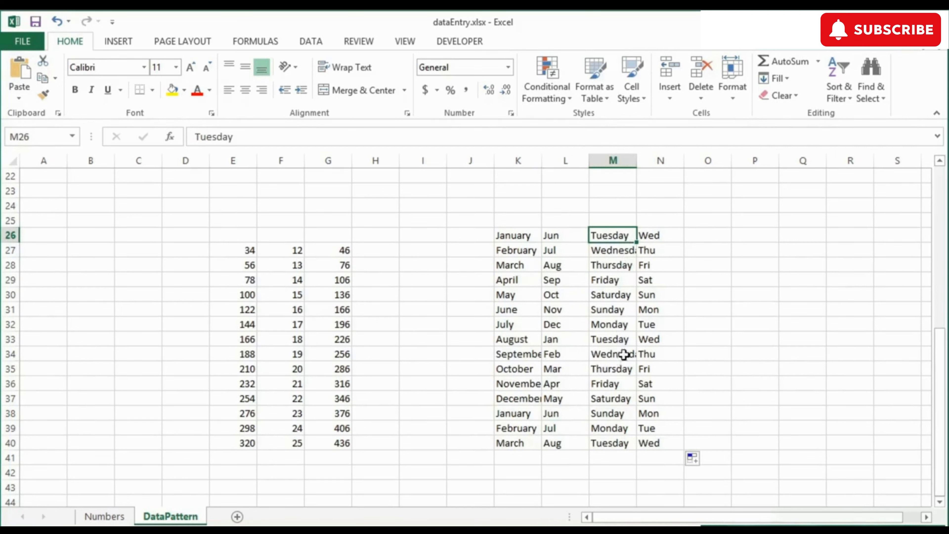
click(660, 237)
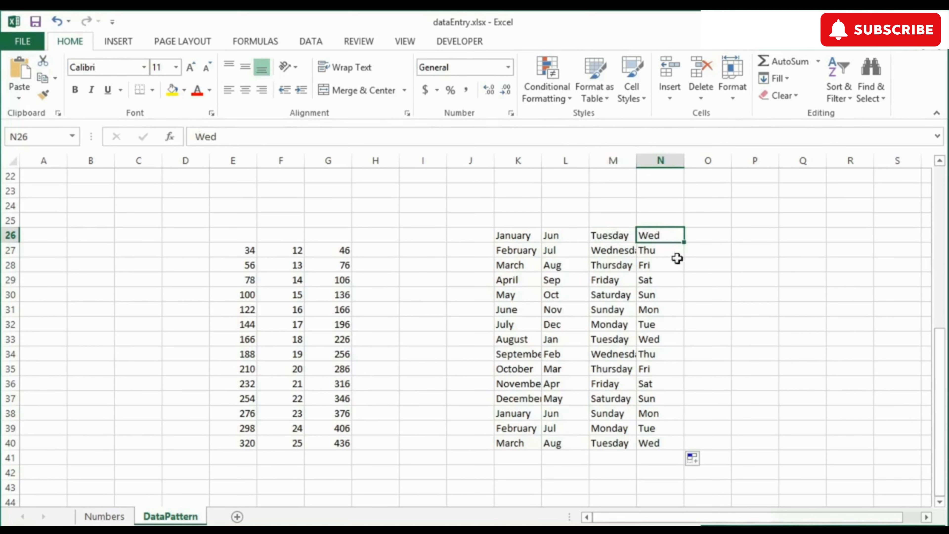
click(657, 339)
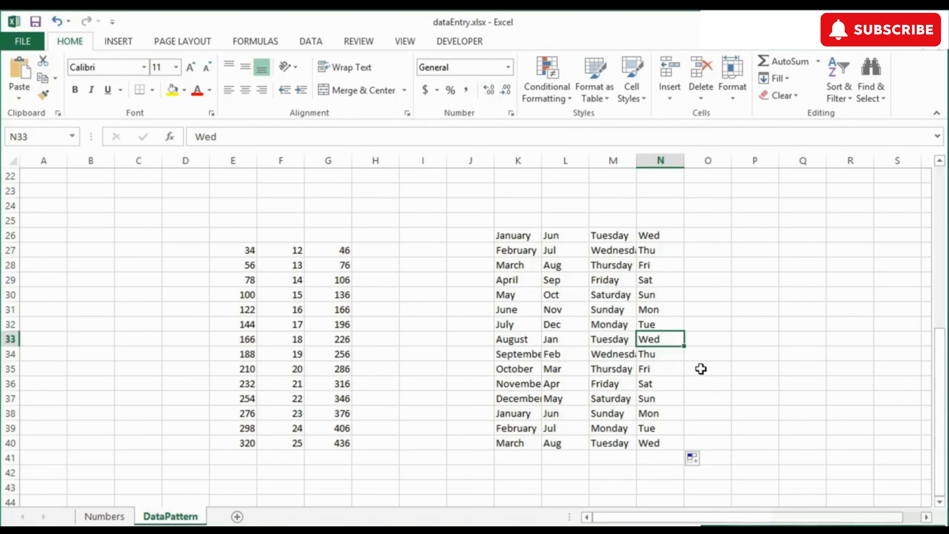
Step: Enter the date 8/2/1966 in cell P25
click(751, 221)
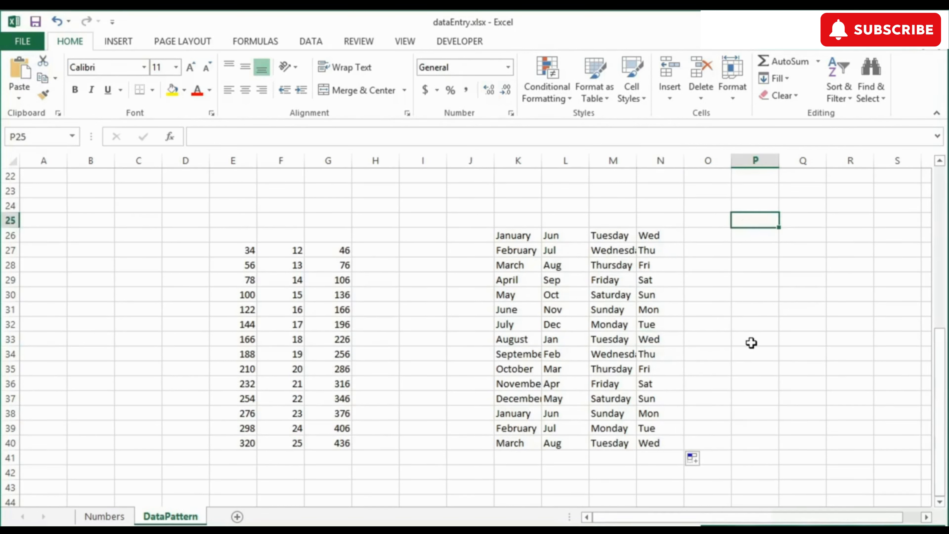
text(8)
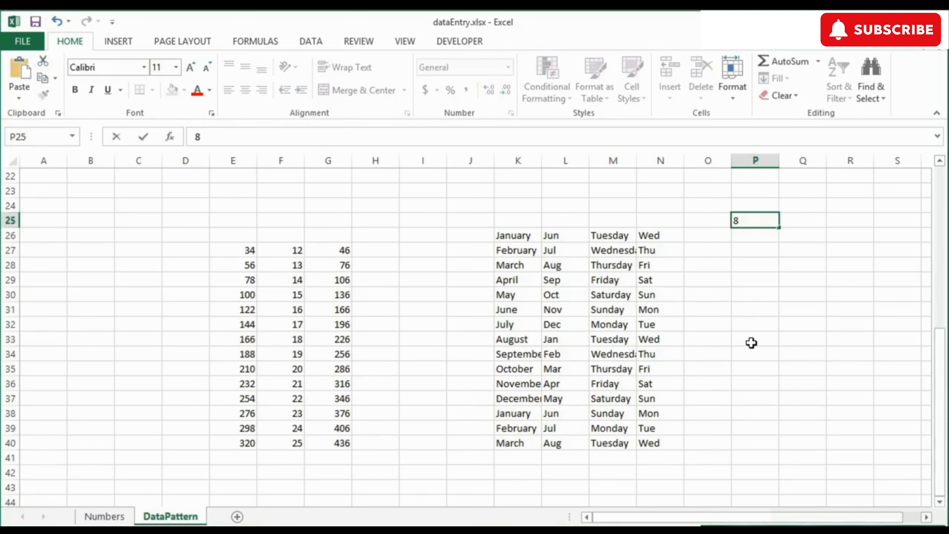
text(/2/1966)
key(Return)
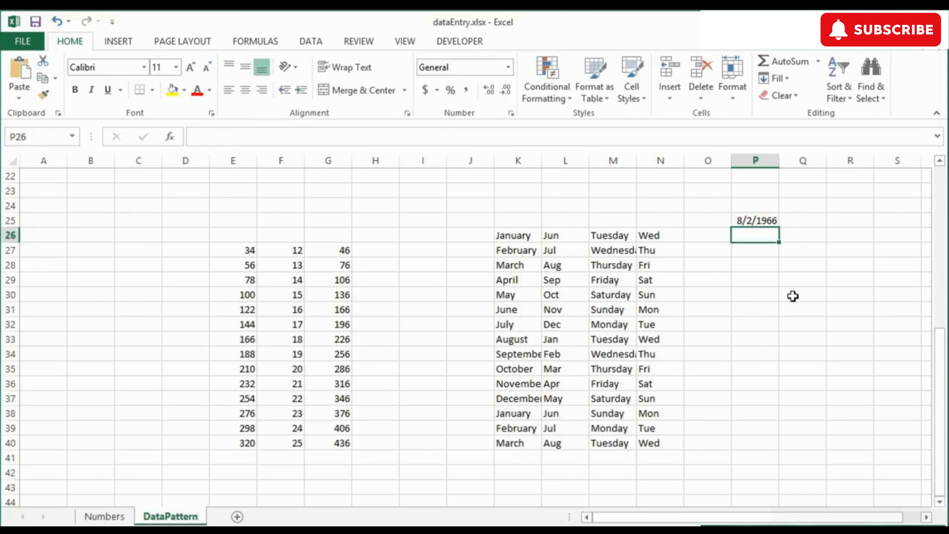
Step: Try filling the date in P25 down to P39 day by day, with column P fitted to its contents
click(763, 220)
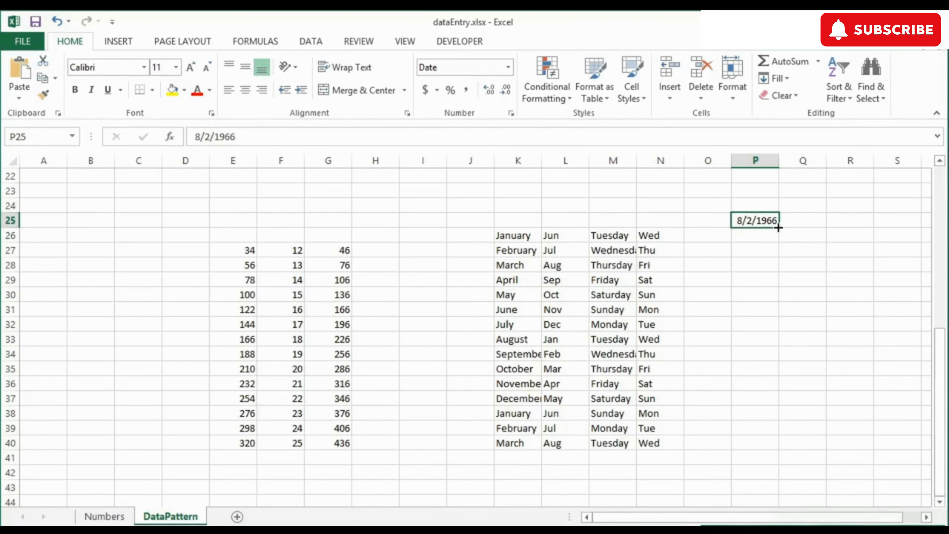
drag(778, 227, 765, 432)
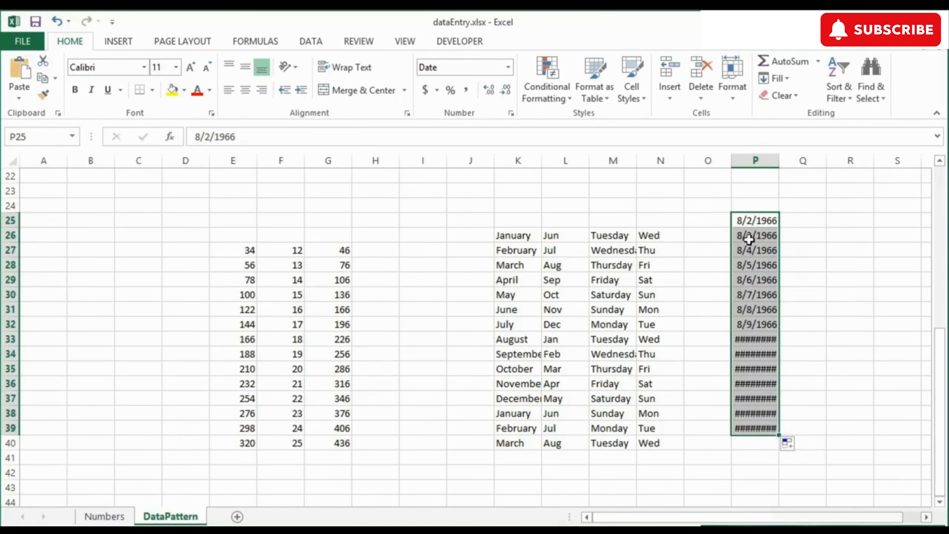
double_click(779, 161)
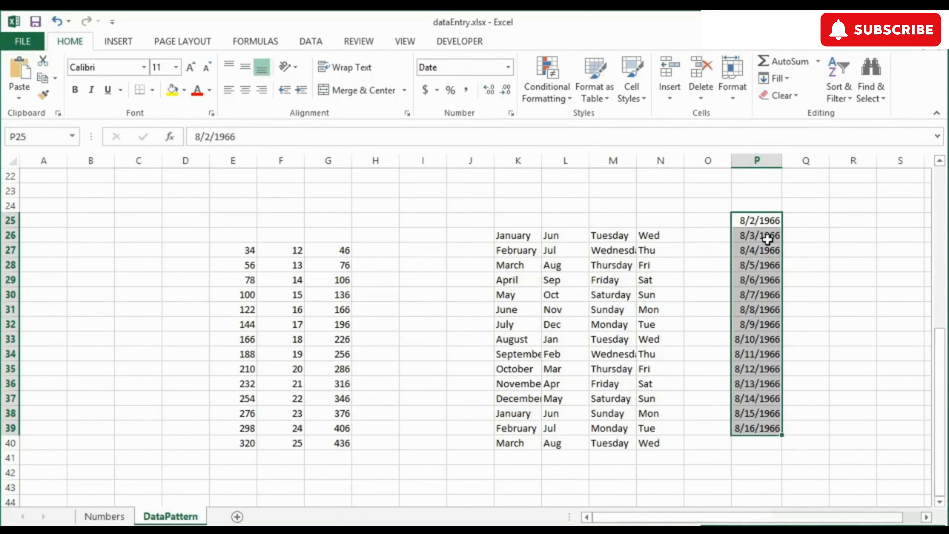
key(ctrl+z)
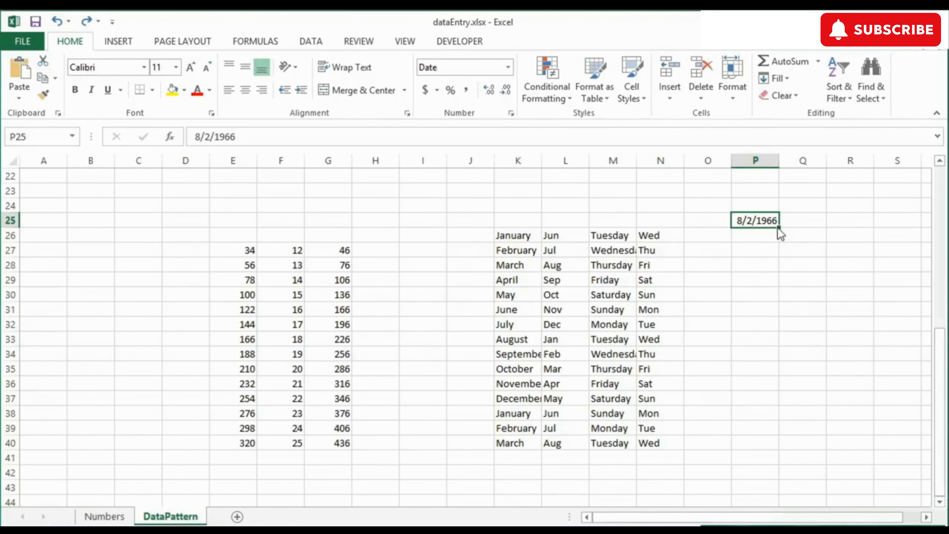
Step: Fill the date in P25 down to P37 with the Fill Weekdays option and widen column P to fit the dates
drag(778, 228, 764, 417)
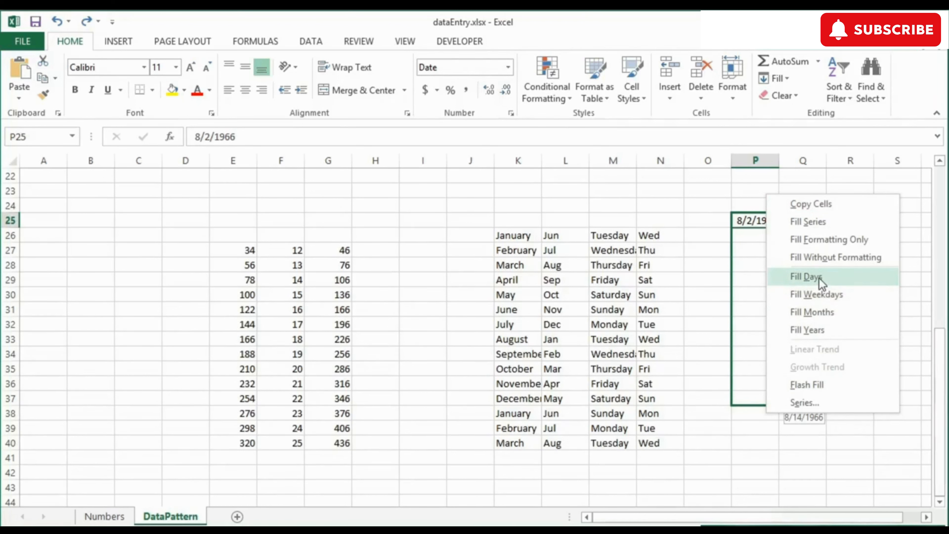
click(834, 297)
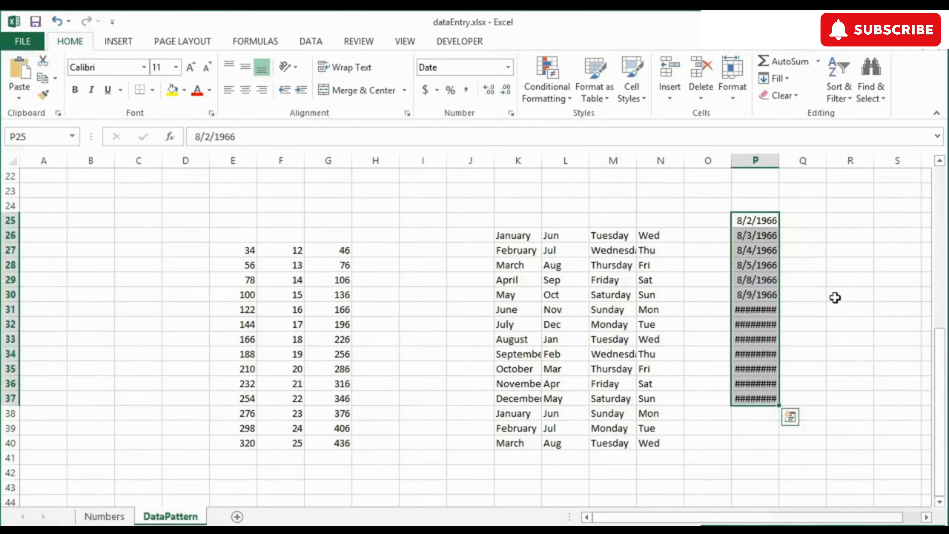
drag(779, 165, 782, 164)
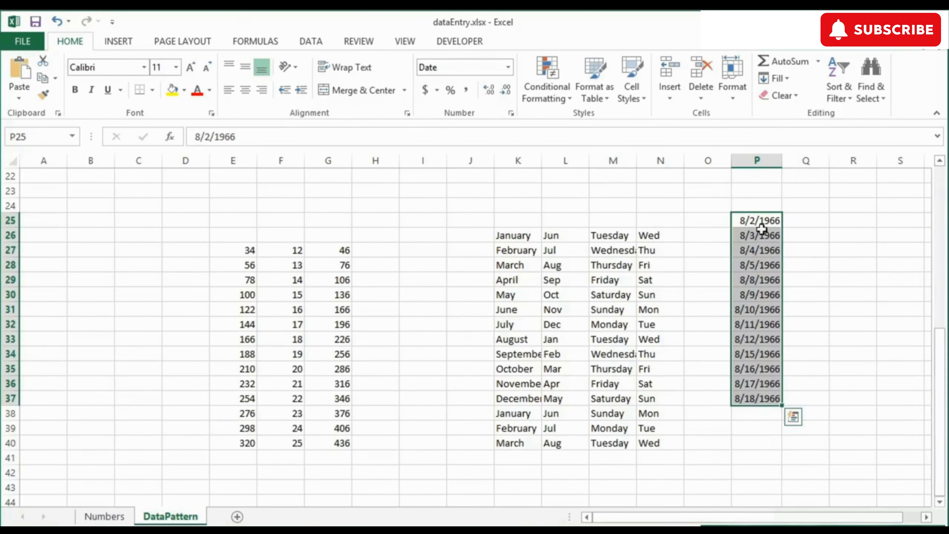